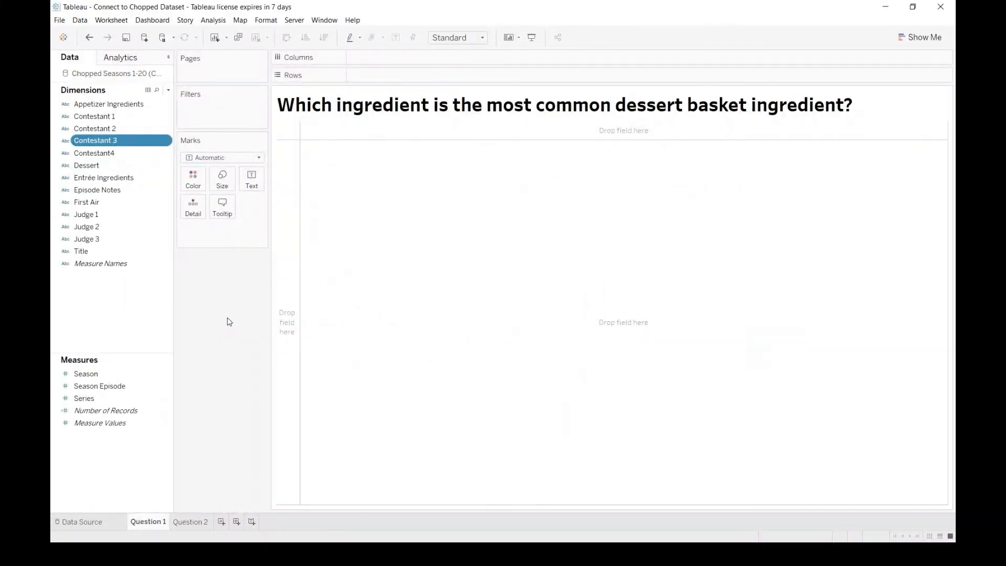
- Check the data source's columns, and on the Question 1 sheet chart Number of Records for each Dessert value with wider row labels
left_click(78, 522)
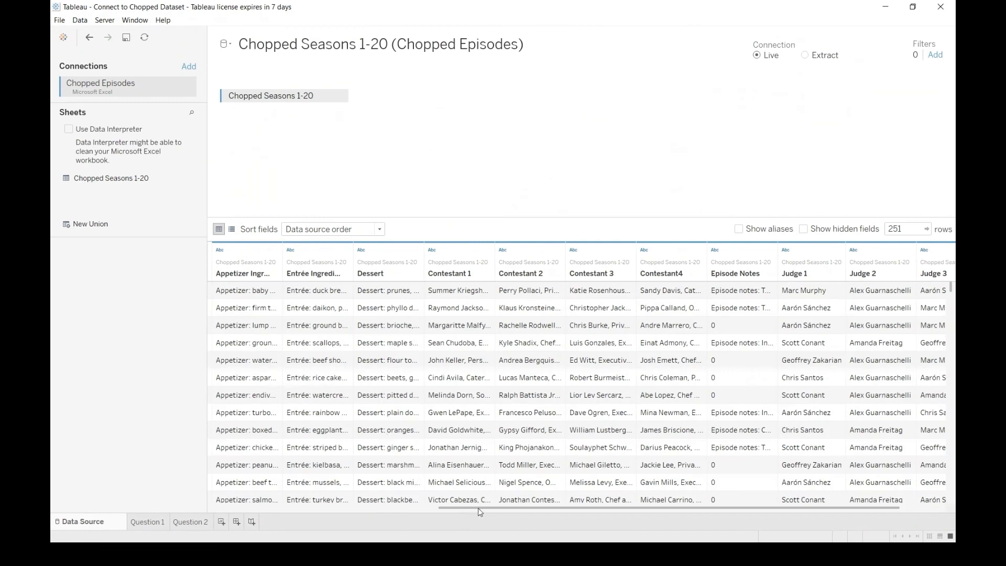
left_click_drag(478, 507, 526, 508)
left_click(149, 522)
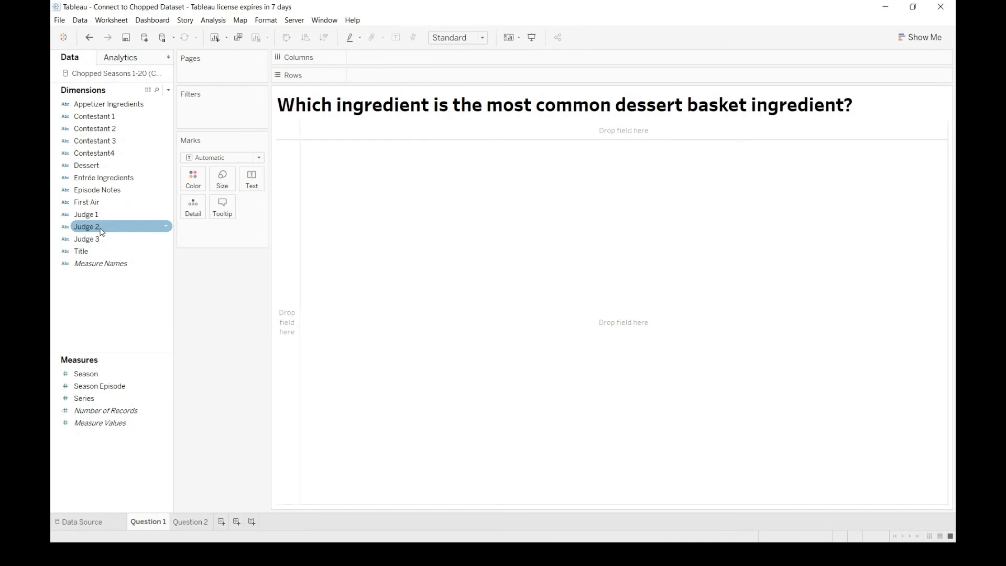
left_click(100, 166)
left_click_drag(100, 168, 396, 76)
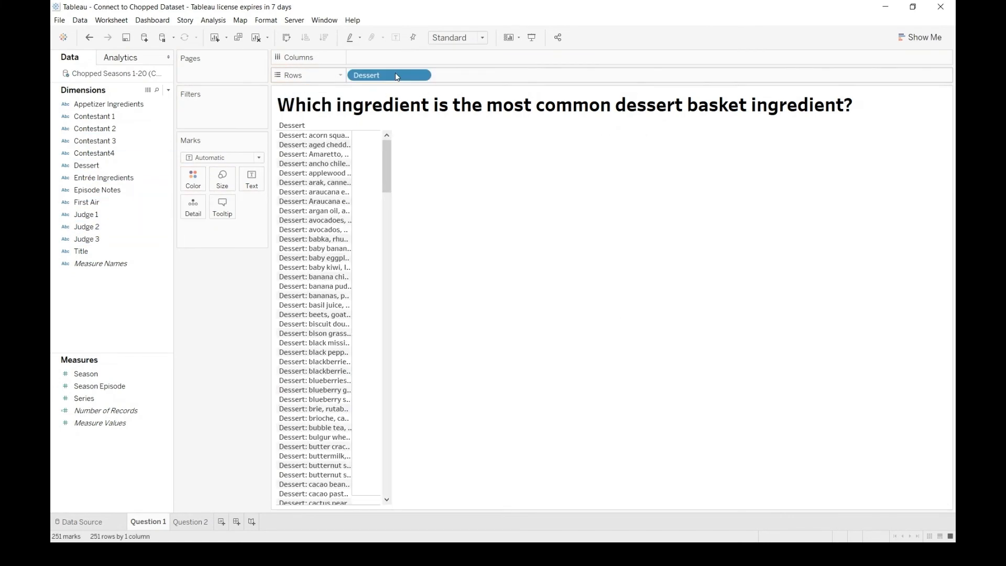
left_click_drag(361, 145, 435, 146)
left_click_drag(105, 411, 391, 62)
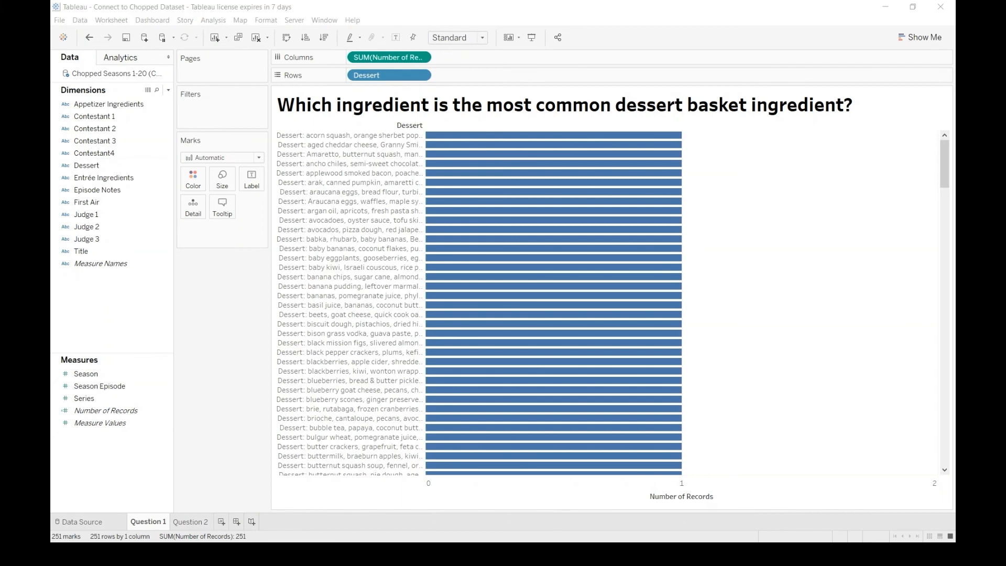
- Switch to the Chopped Flow in Tableau Prep Builder and examine the One Row per Episode changes and the Contestant pivot
left_click_drag(51, 99, 531, 64)
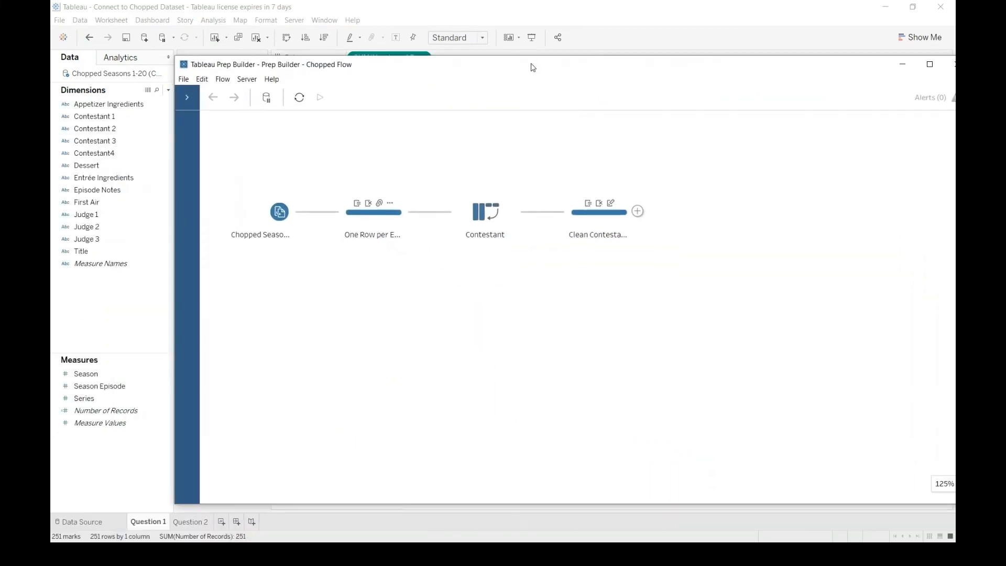
double_click(531, 64)
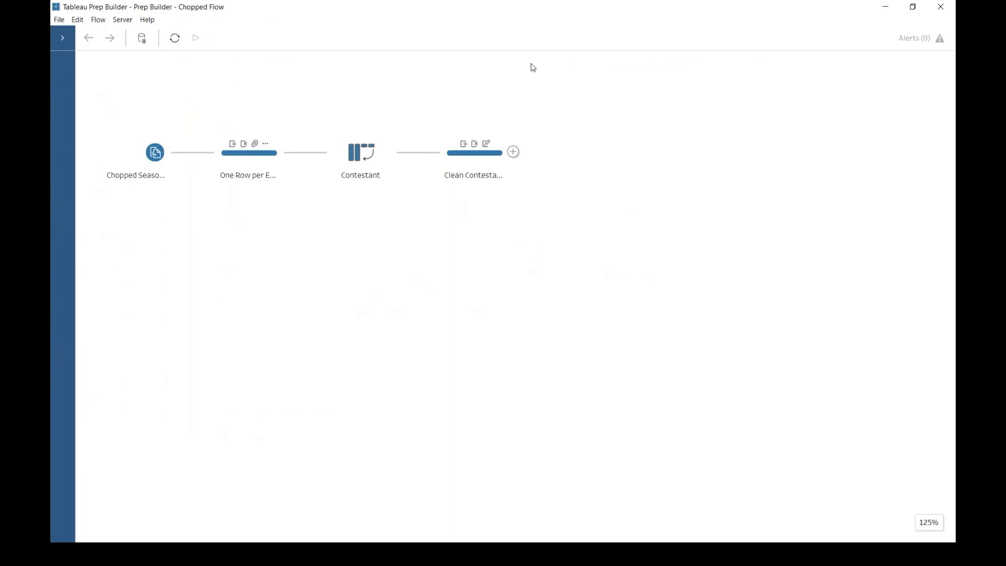
left_click(230, 160)
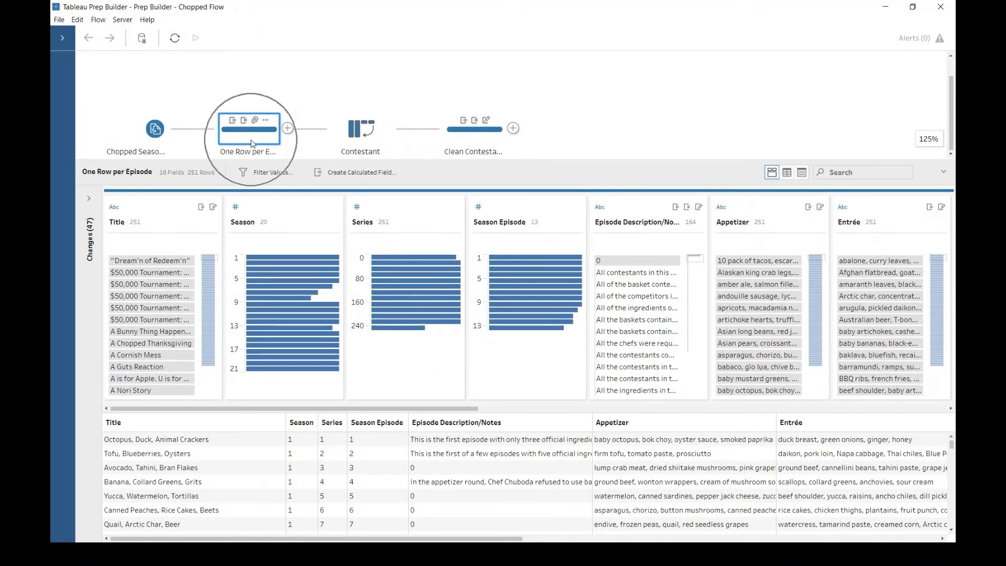
left_click(90, 200)
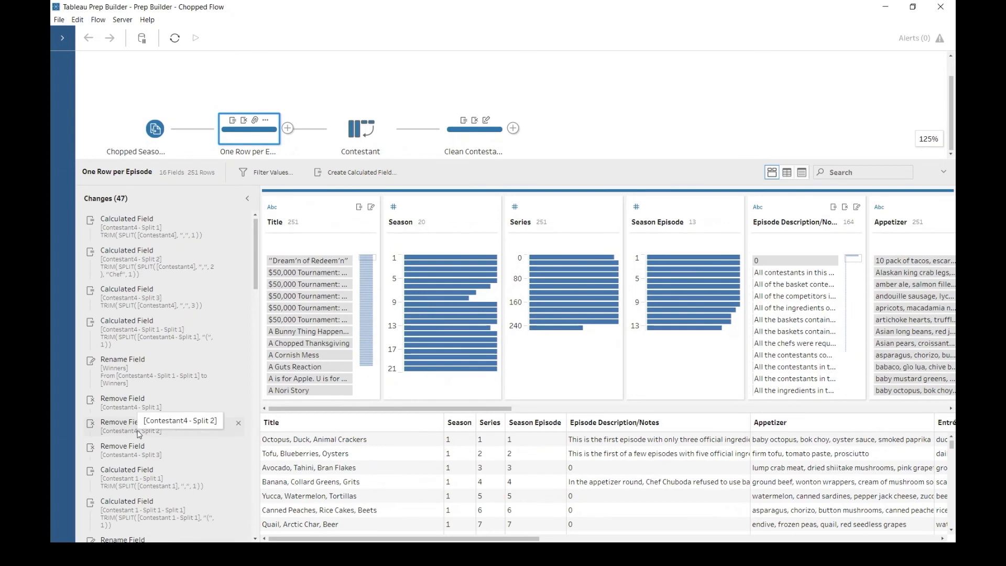
scroll(139, 432, "down", 2)
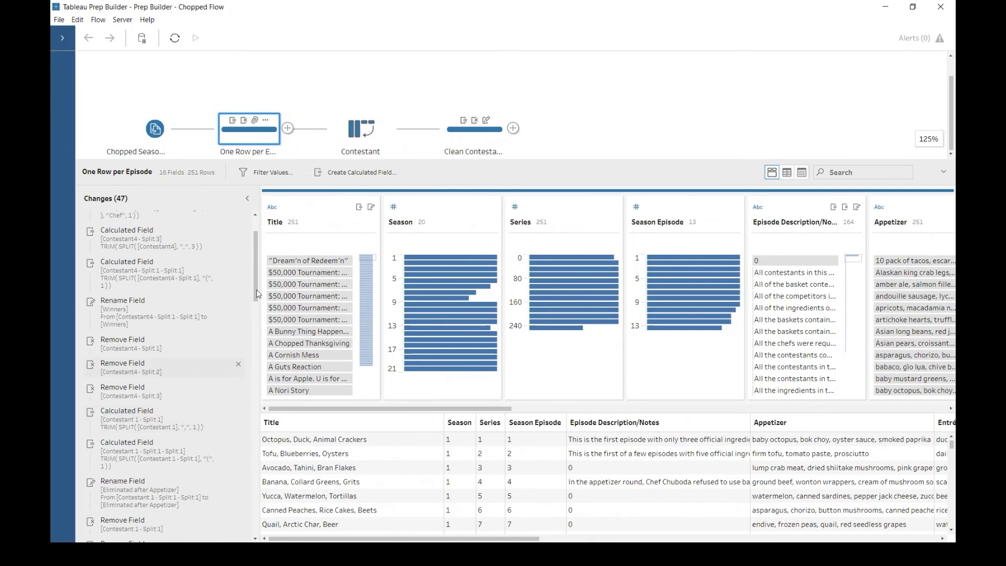
left_click_drag(421, 162, 419, 188)
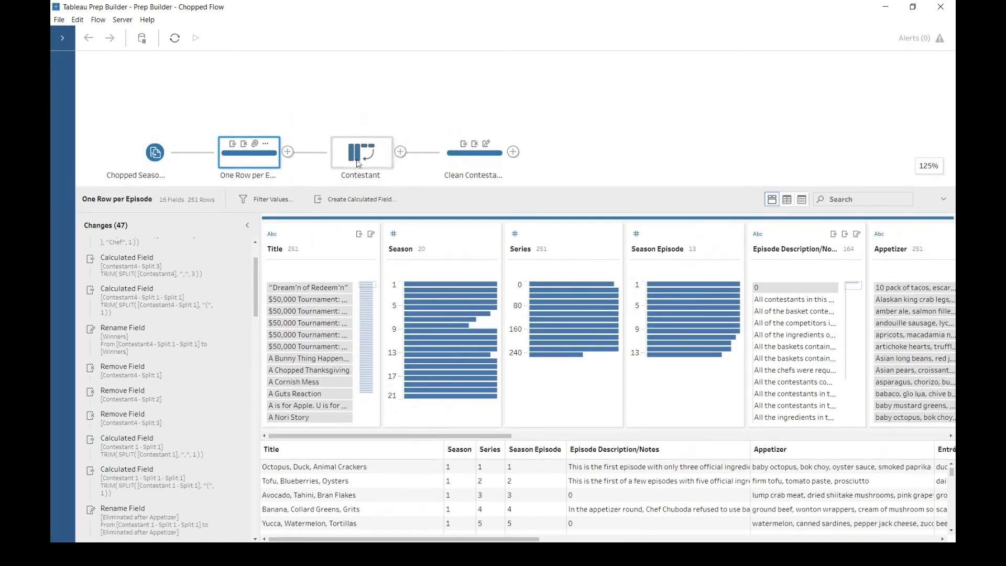
left_click(358, 163)
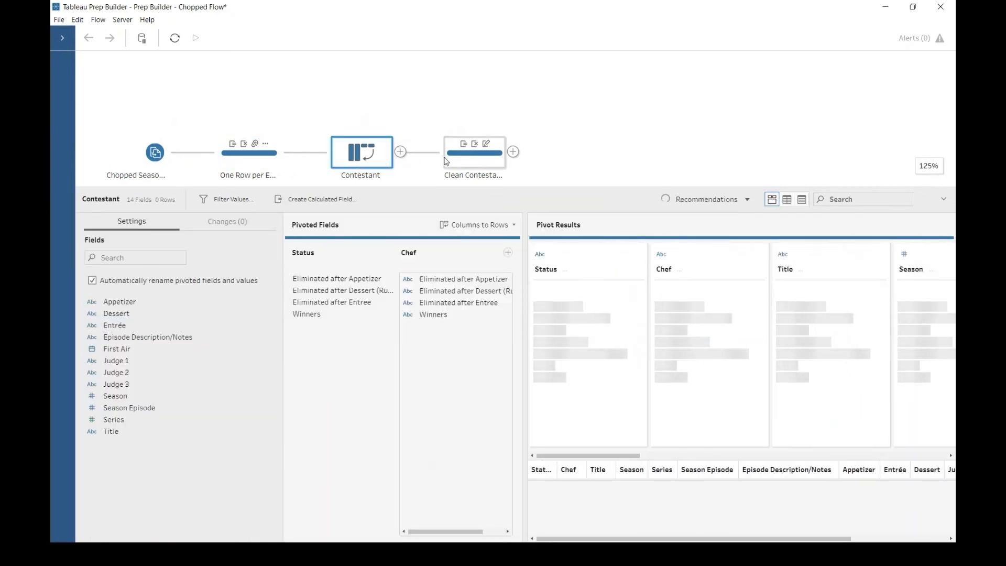
- From the One Row per Episode step, pivot the Judge 1, Judge 2 and Judge 3 columns to rows
left_click(253, 163)
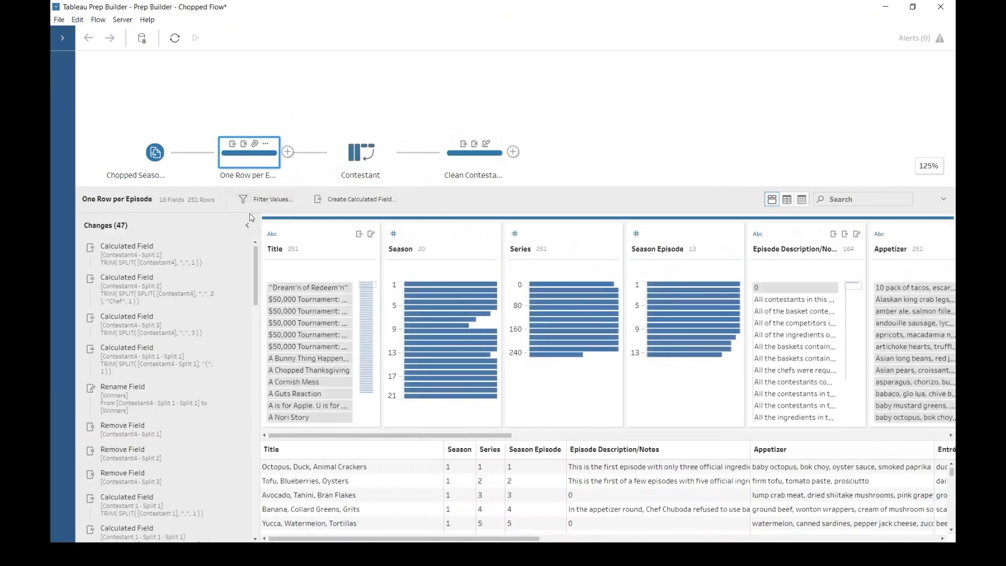
left_click(248, 225)
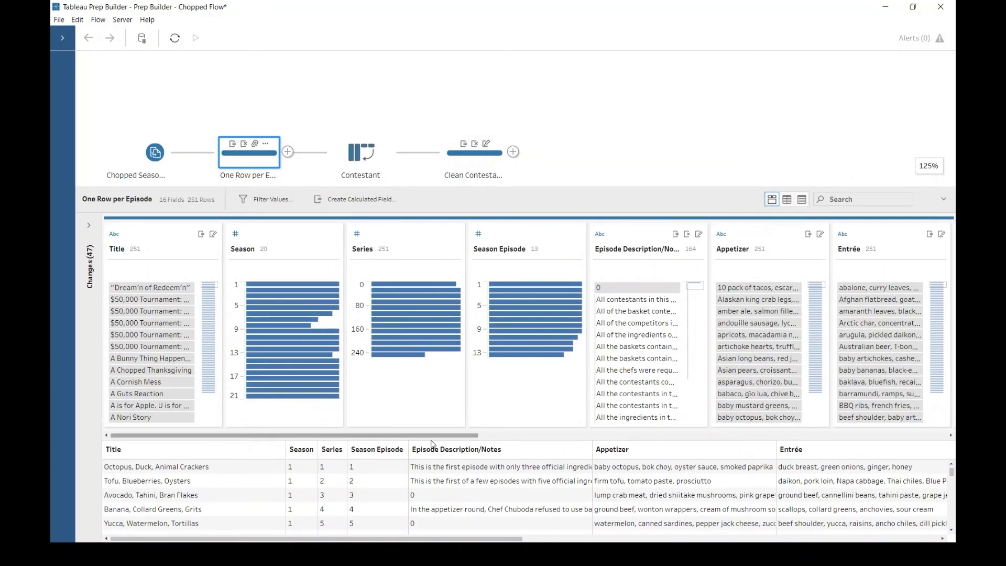
scroll(504, 440, "right", 1)
left_click_drag(504, 440, 966, 439)
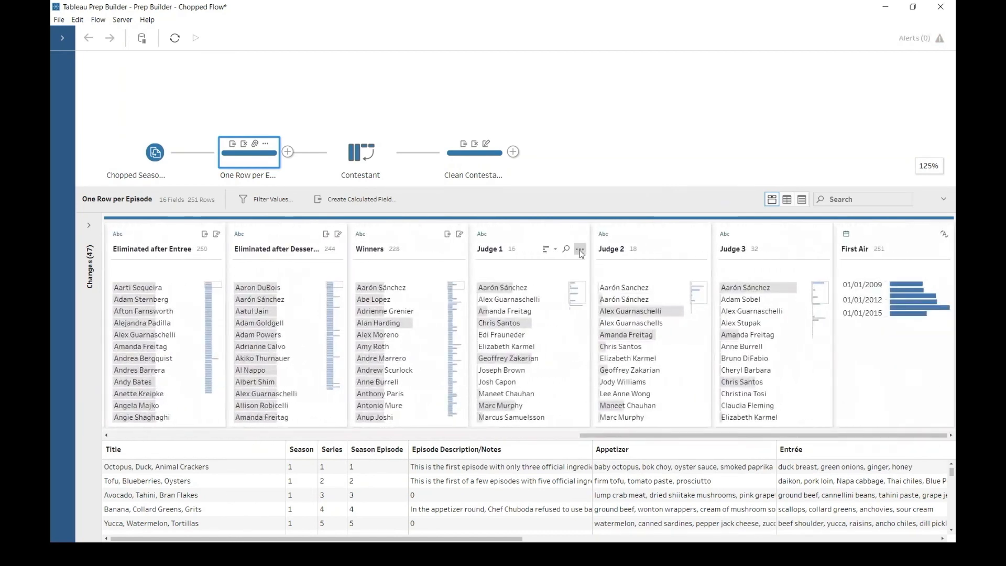
left_click(530, 238)
left_click(643, 233, "ctrl")
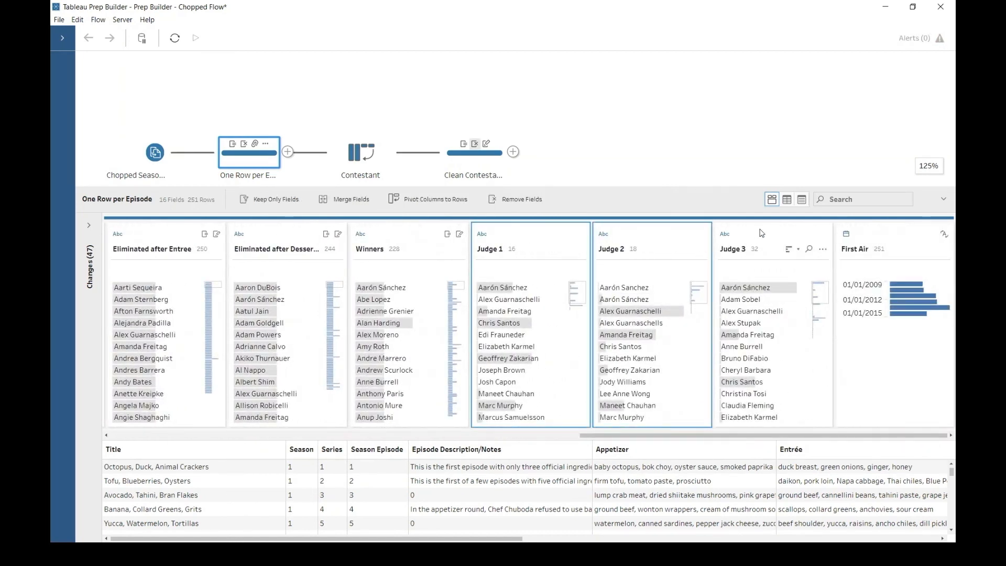
left_click(761, 233, "ctrl")
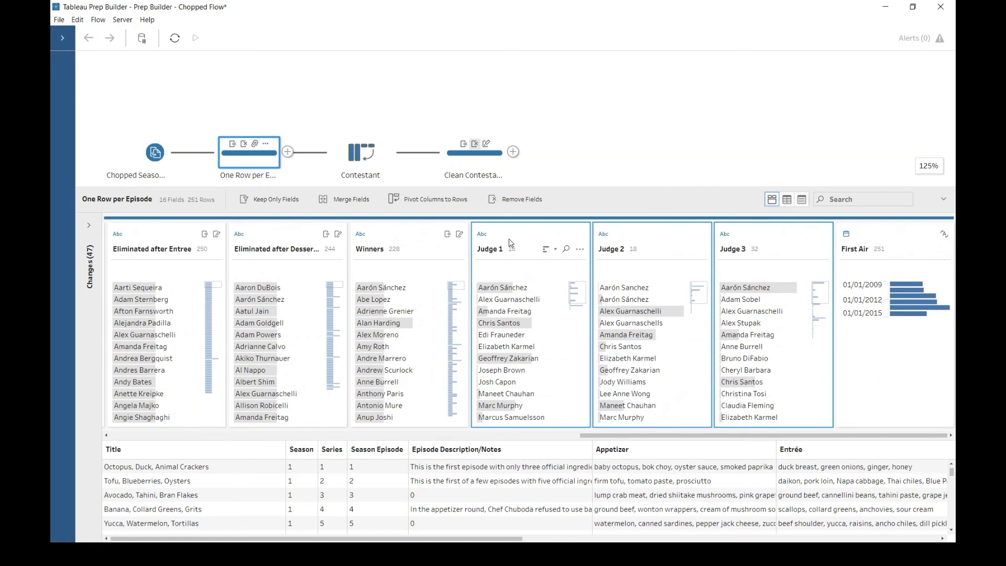
left_click(435, 204)
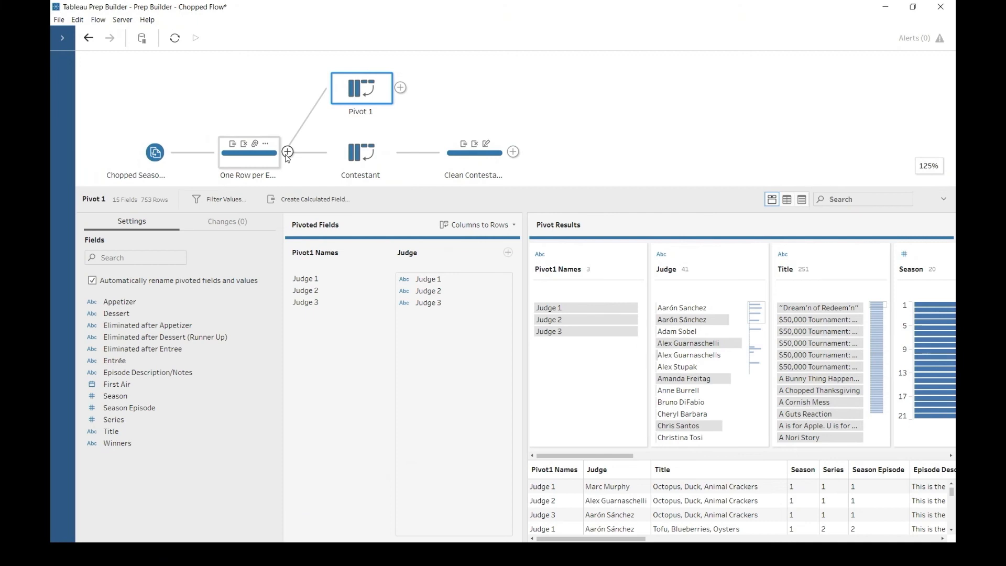
- Rename the new judge pivot step to judges and change its color to yellow
left_click(287, 153)
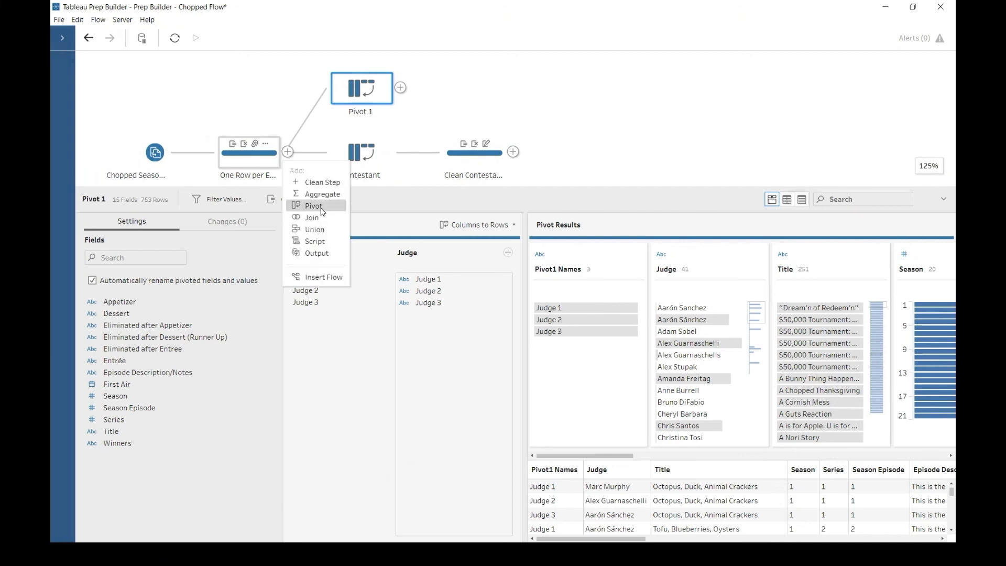
left_click(351, 102)
double_click(364, 112)
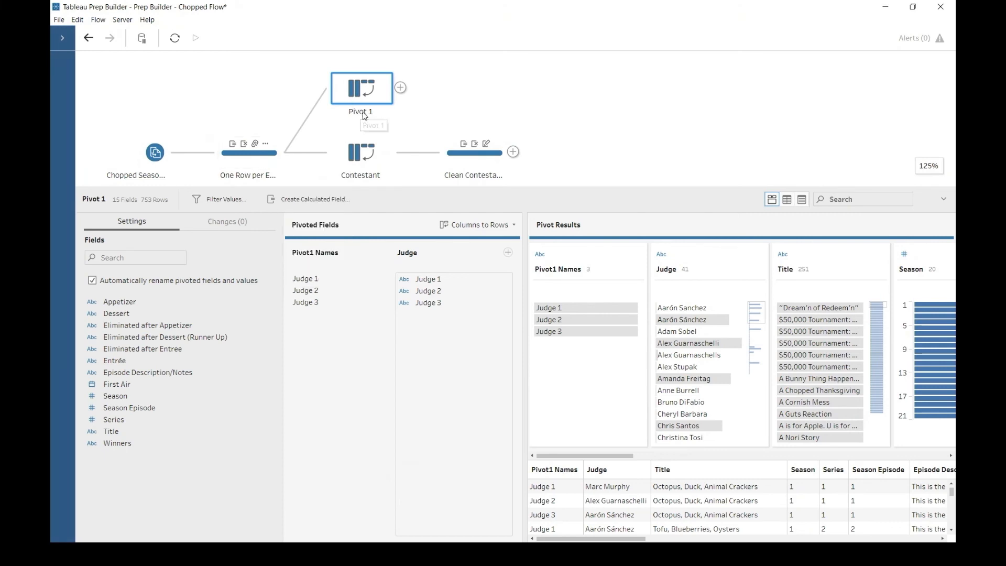
type("judg")
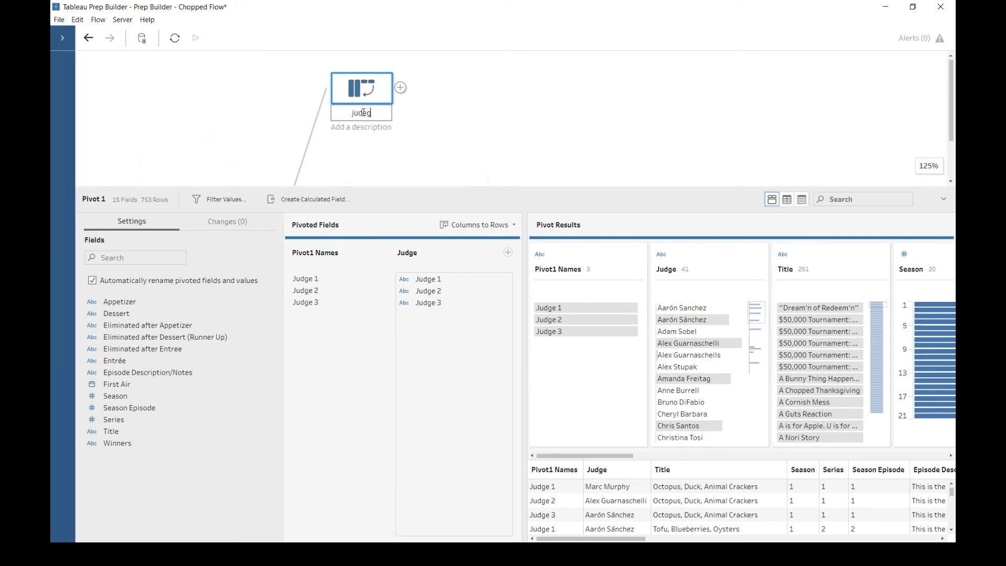
type("es")
key("Return")
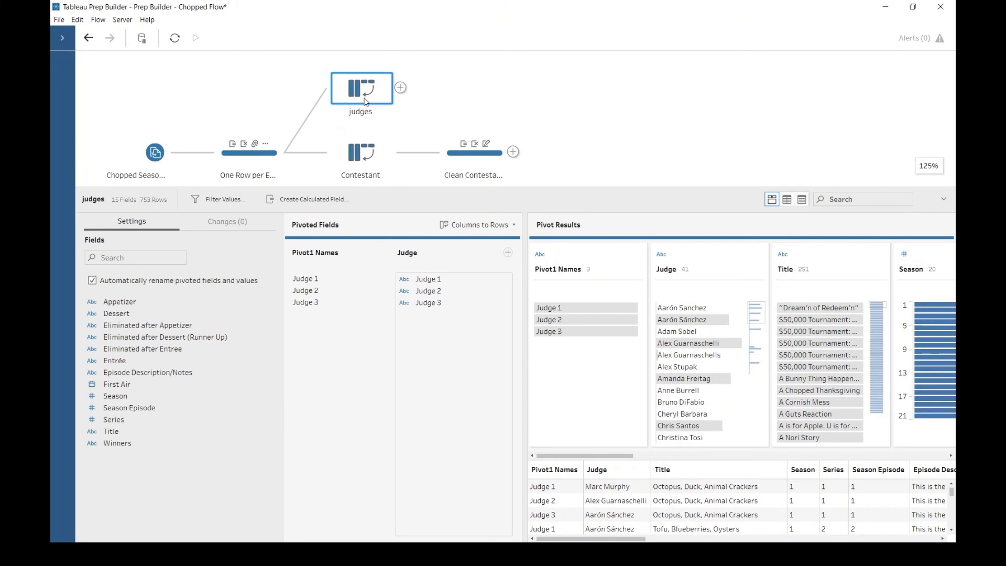
right_click(360, 101)
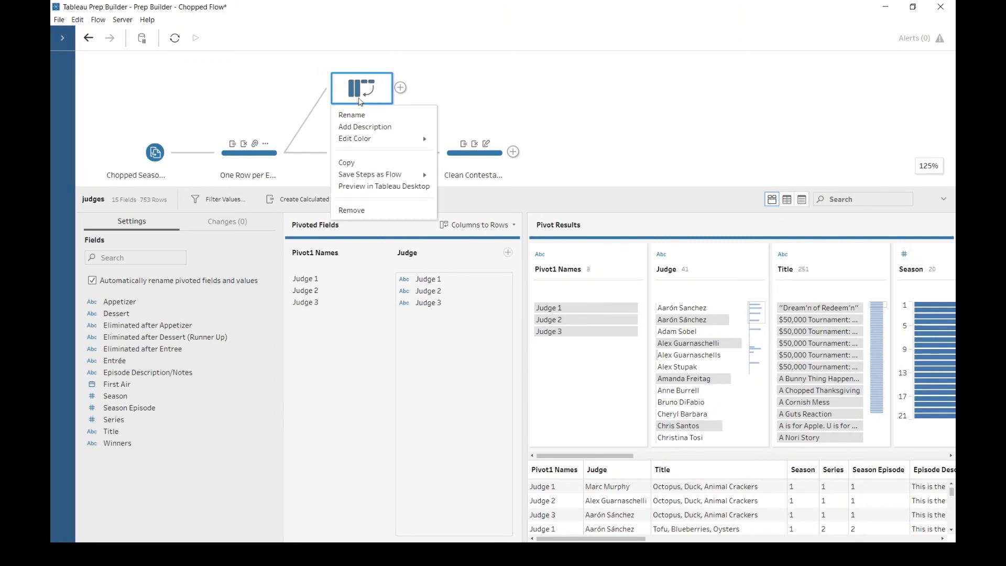
mouse_move(372, 141)
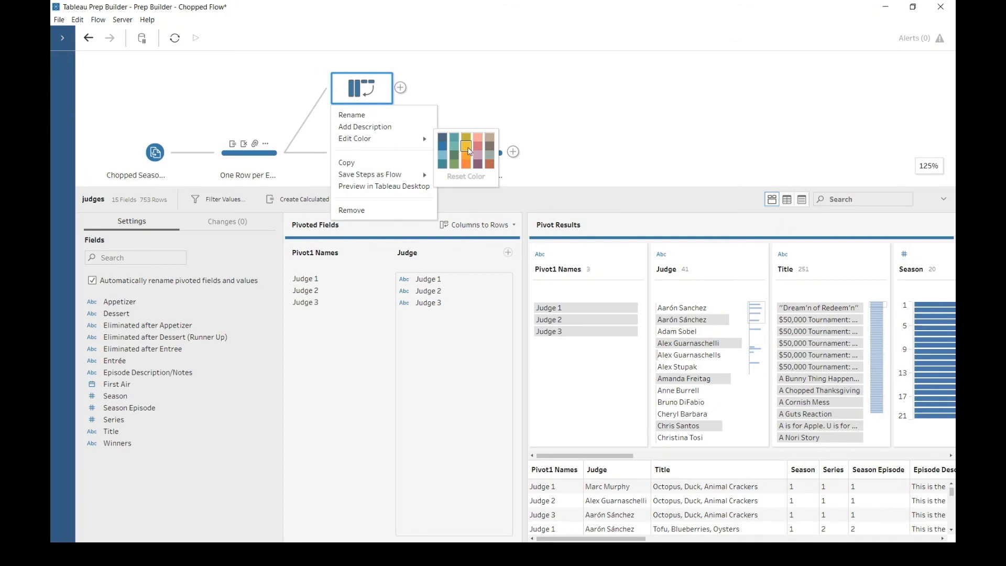
left_click(467, 149)
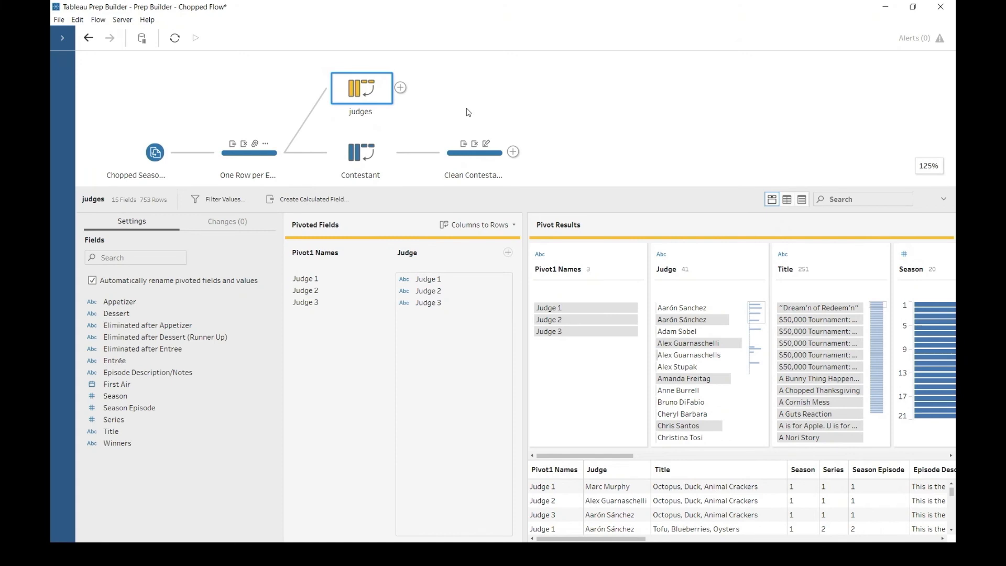
- Add a clean step after the judges pivot and remove the Pivot1 Names field in it
left_click(401, 88)
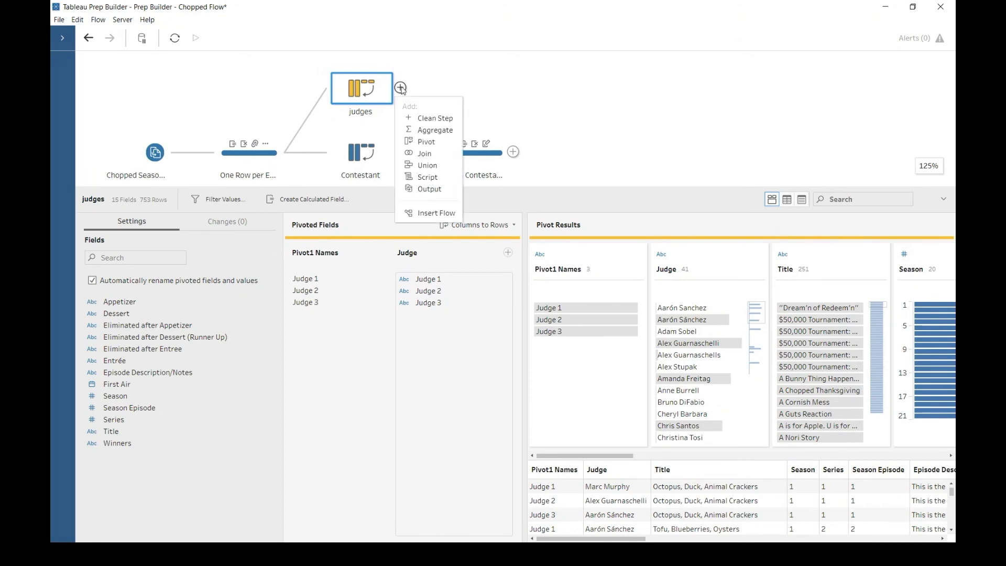
left_click(436, 118)
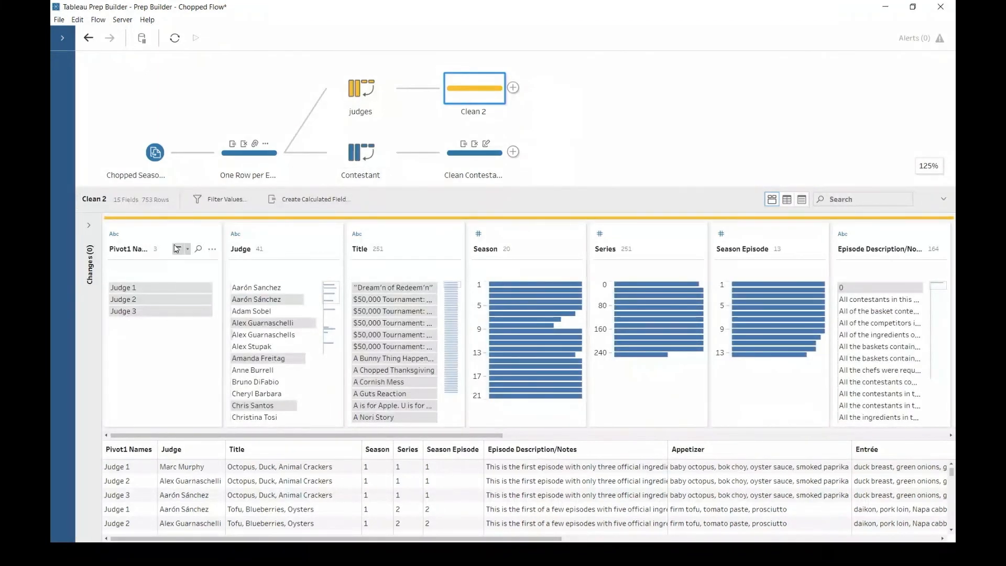
left_click(161, 236)
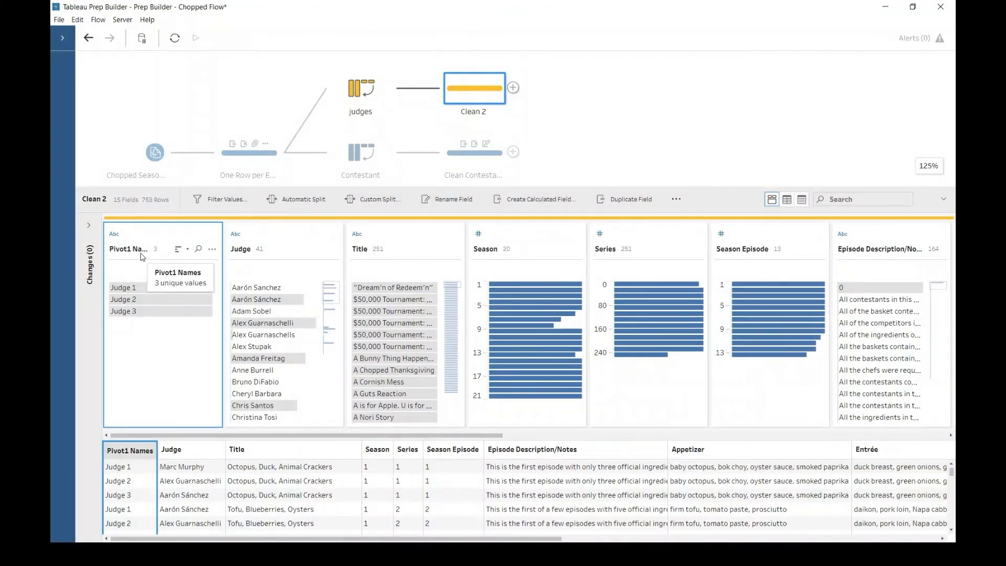
right_click(161, 240)
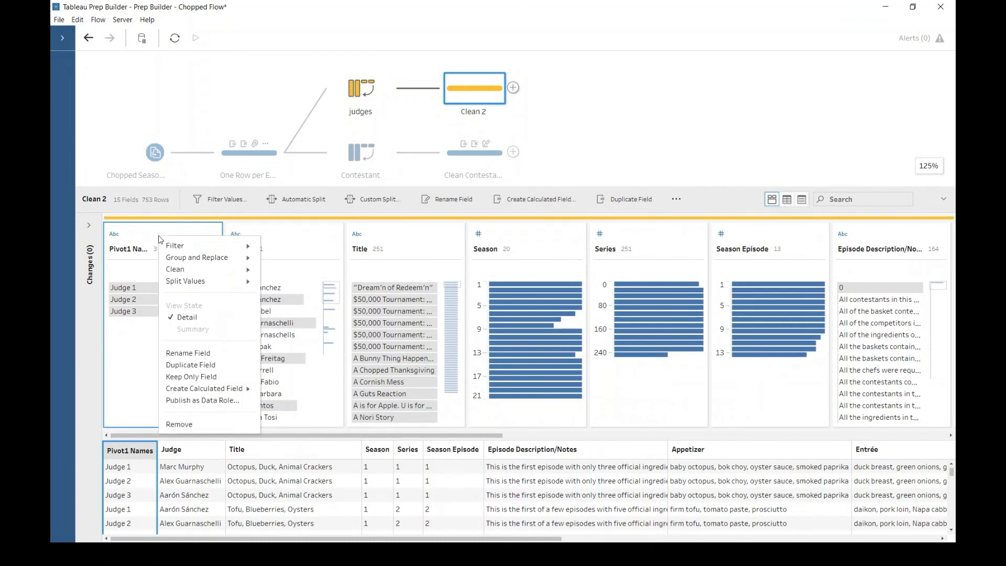
left_click(197, 427)
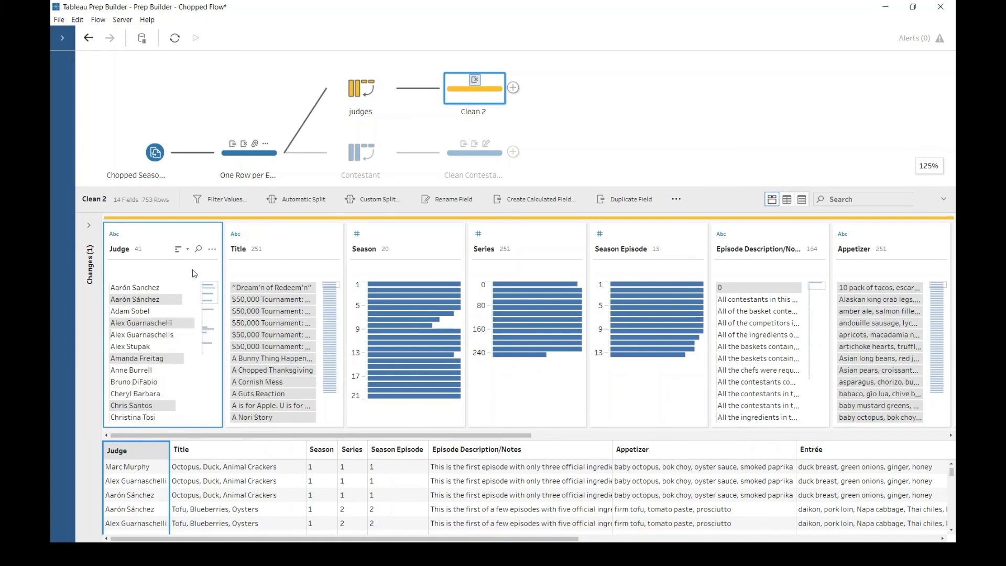
- Group and replace the Judge field's values by pronunciation to merge spelling variants
left_click(213, 250)
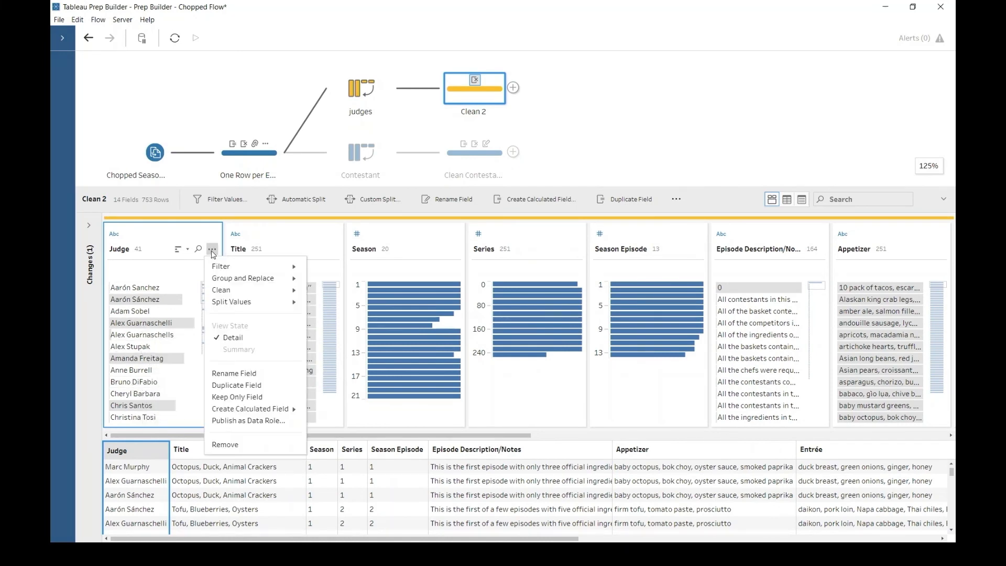
mouse_move(273, 278)
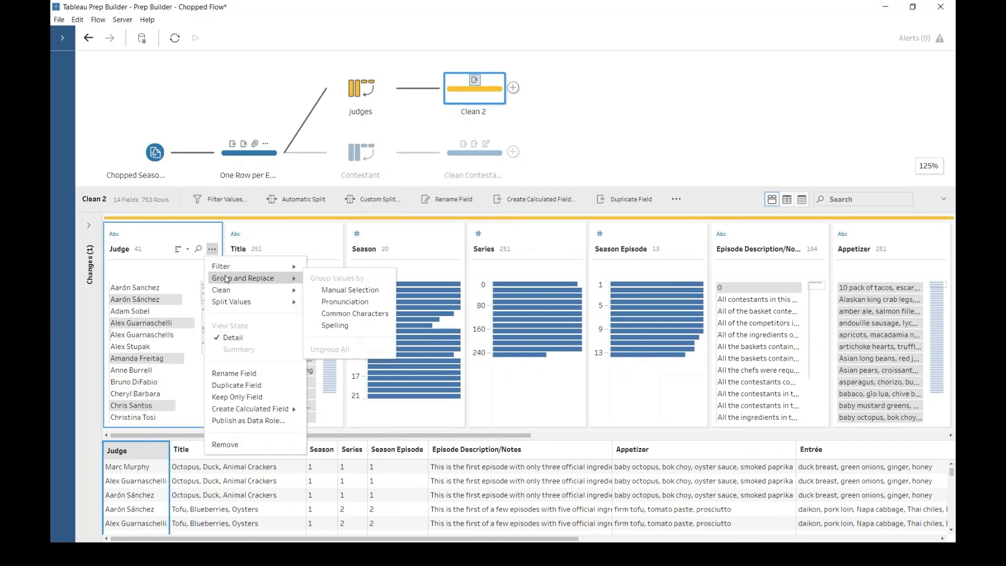
left_click(360, 302)
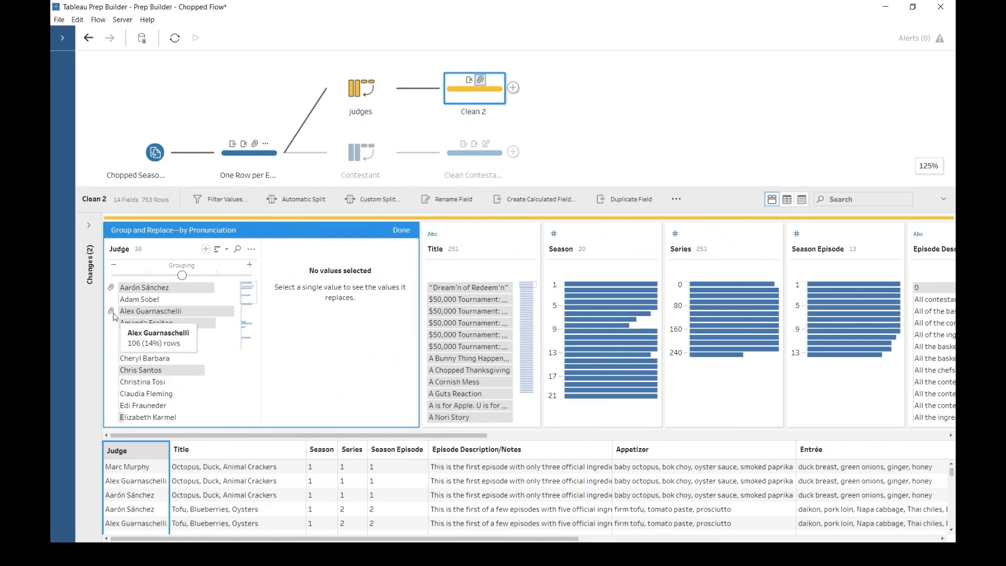
left_click(400, 230)
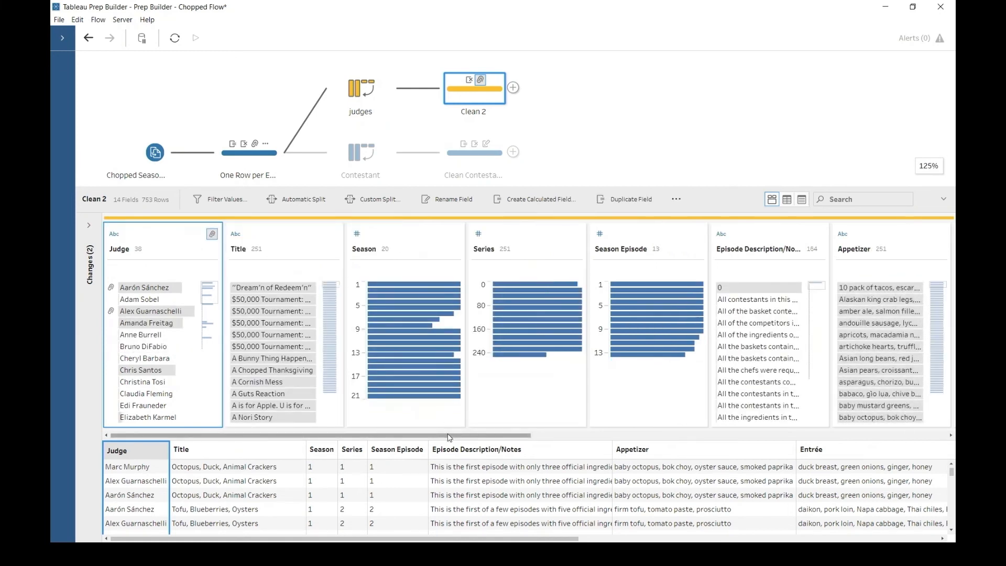
- Remove the fields from Episode Description/Notes through Winners in the clean step after the judges pivot
left_click_drag(449, 437, 798, 449)
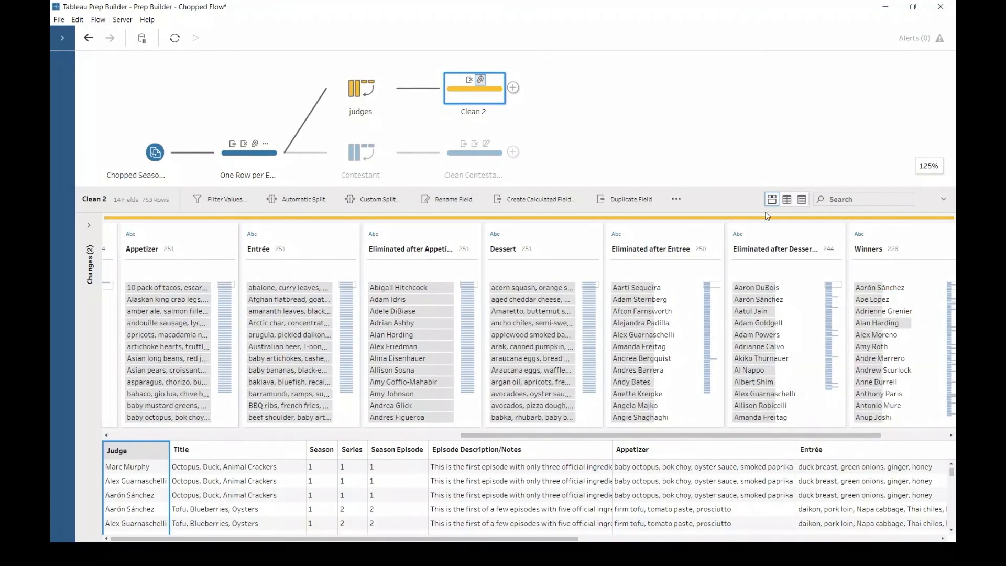
left_click(801, 200)
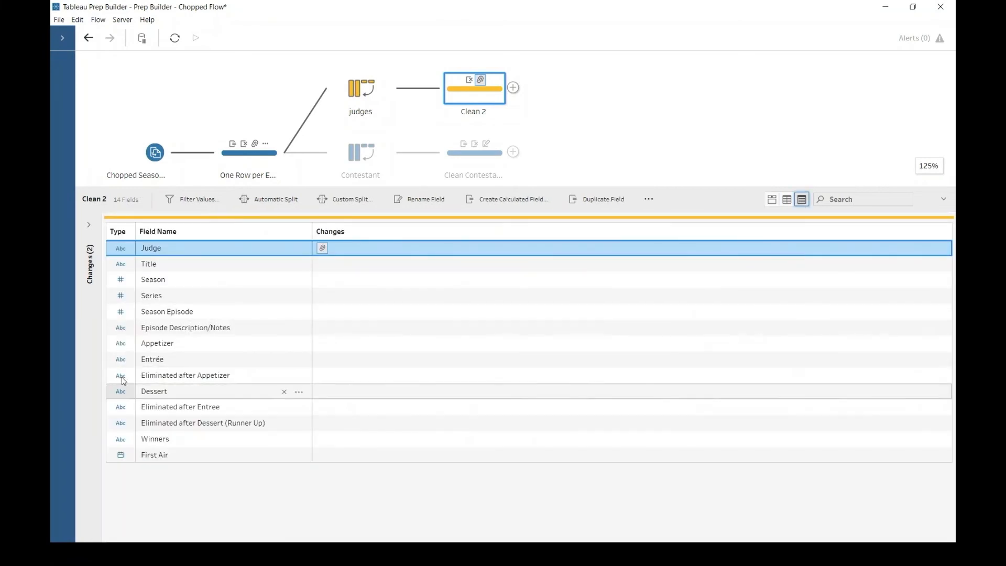
left_click(174, 327)
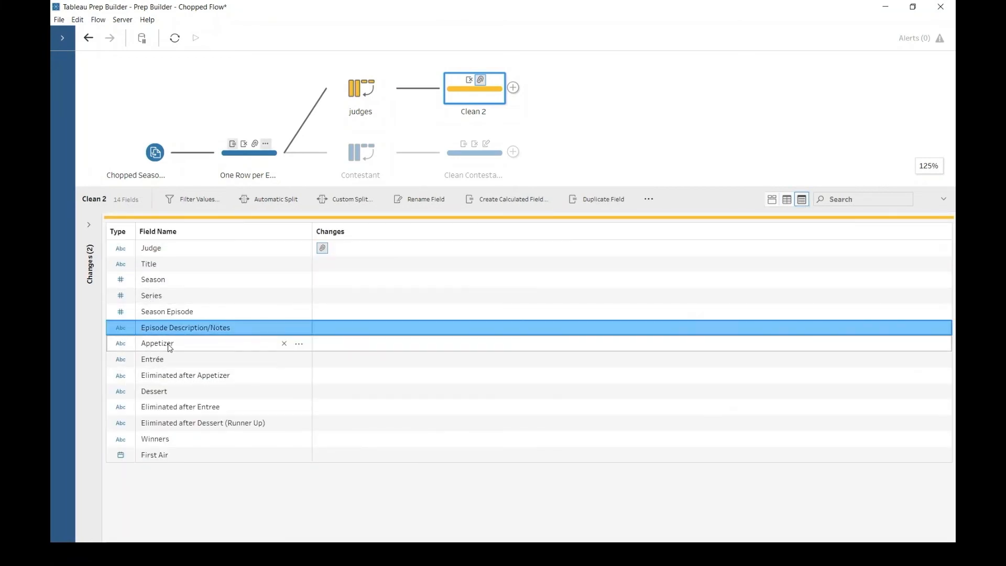
left_click_drag(171, 348, 173, 440)
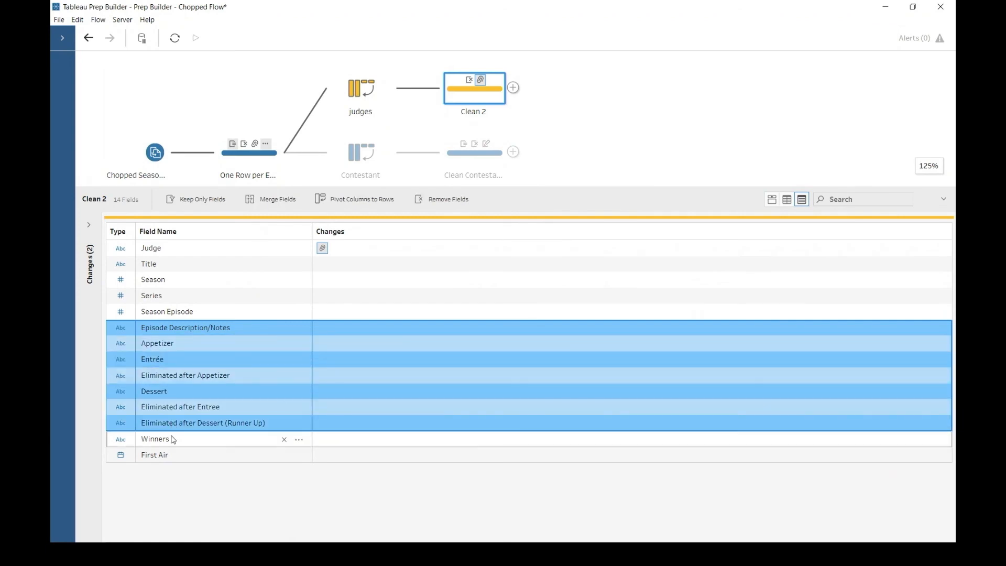
right_click(209, 362)
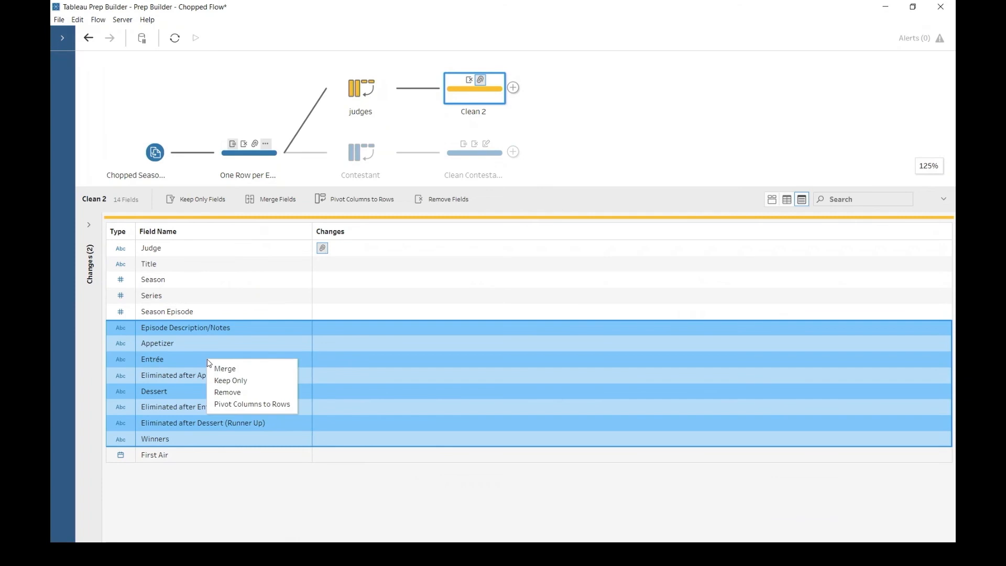
left_click(241, 396)
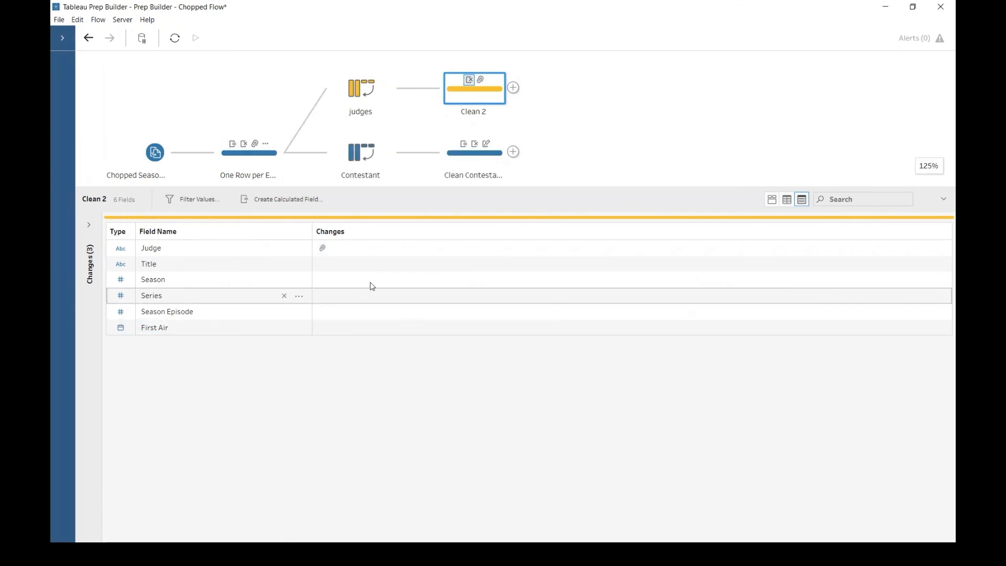
- Show the judges clean step's rows as a data grid and enlarge the flow area above it
left_click(772, 199)
left_click(786, 199)
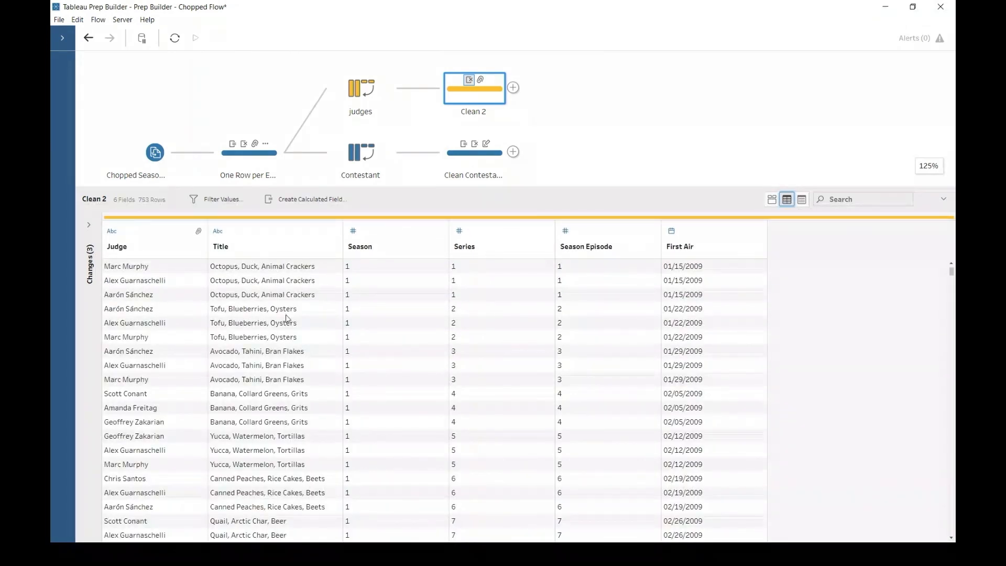
left_click_drag(408, 188, 413, 233)
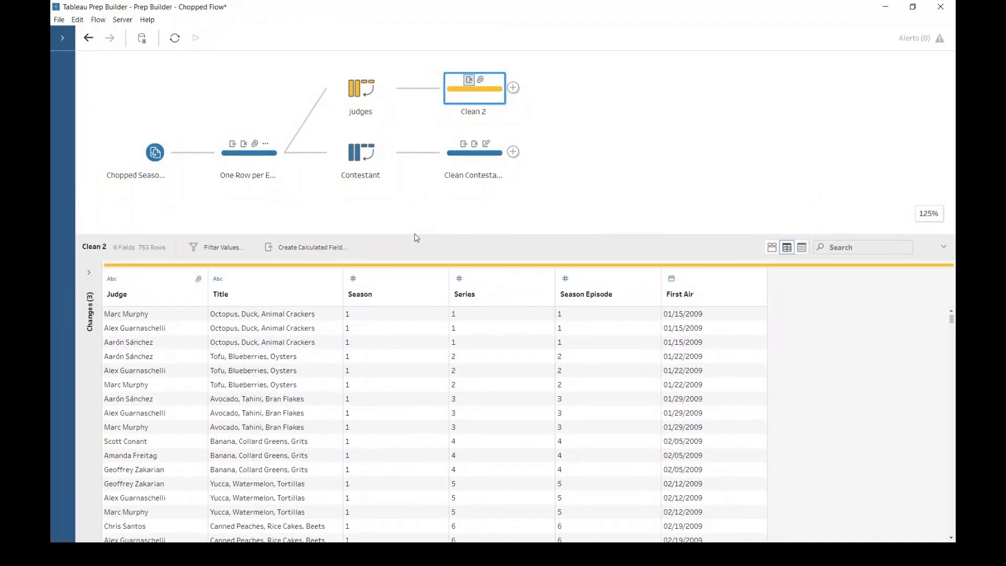
left_click(513, 88)
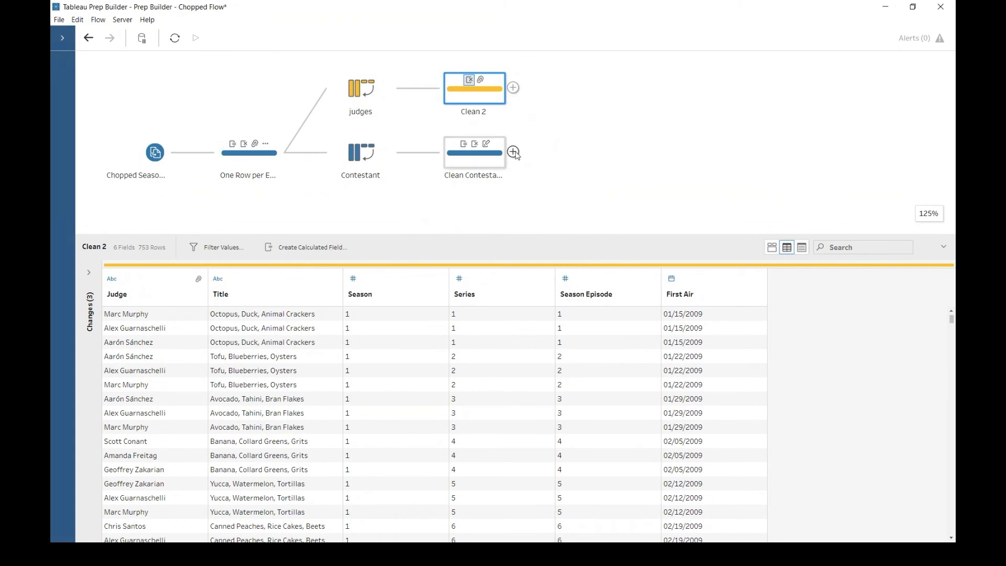
left_click(514, 153)
left_click(490, 201)
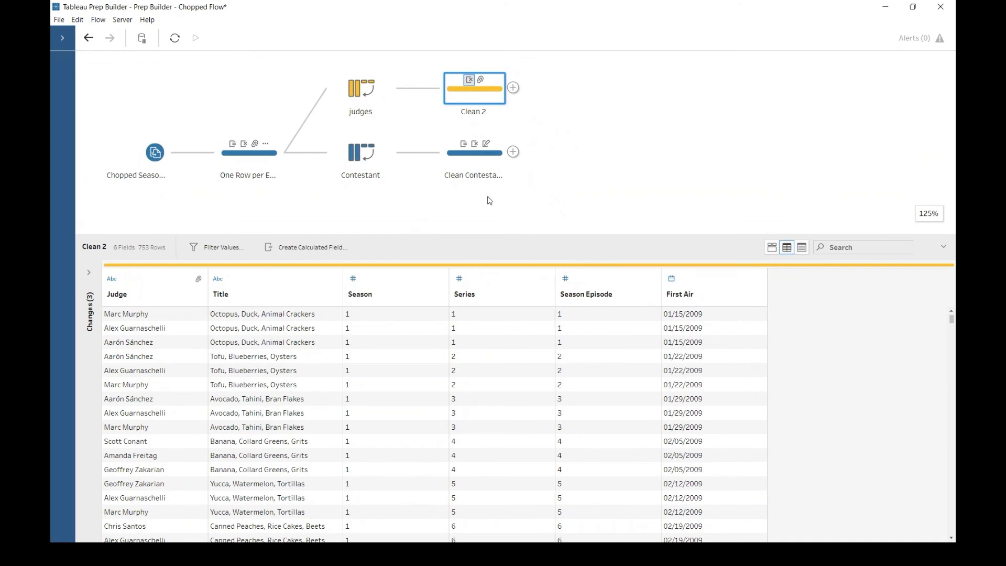
- Add a join after the Clean Contestant Data step and connect the Clean 2 judges branch to it
left_click(514, 152)
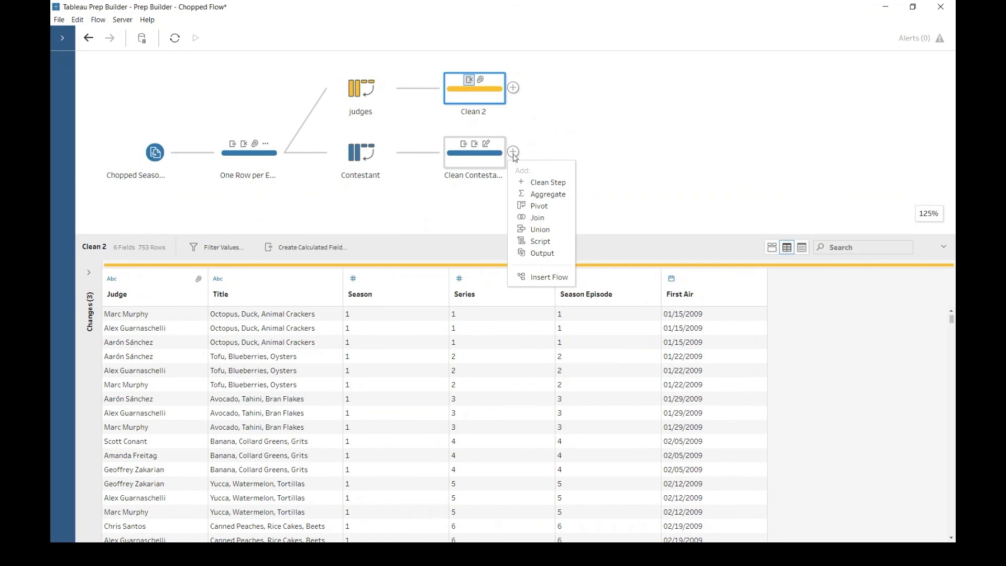
left_click(543, 222)
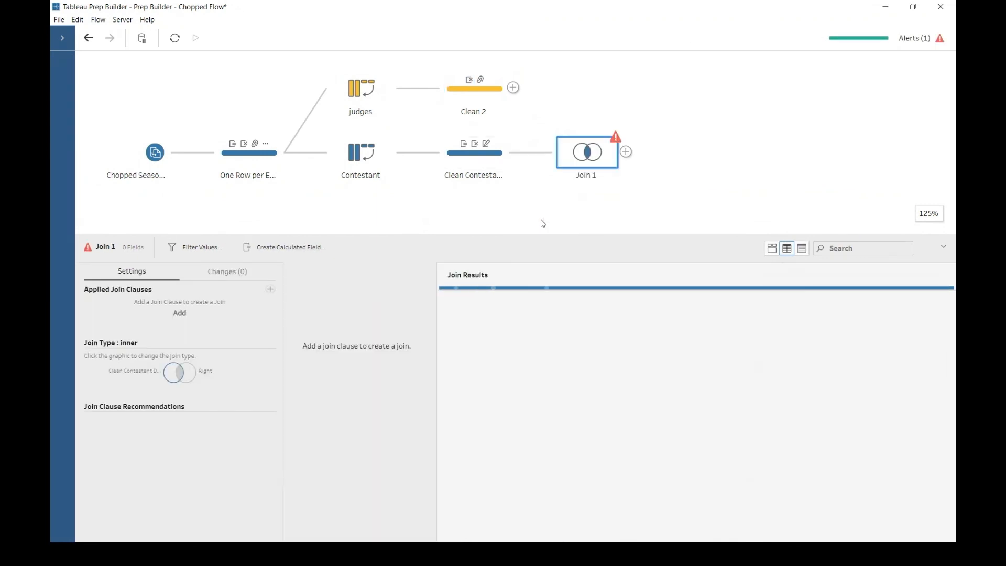
left_click_drag(489, 100, 544, 149)
left_click(589, 161)
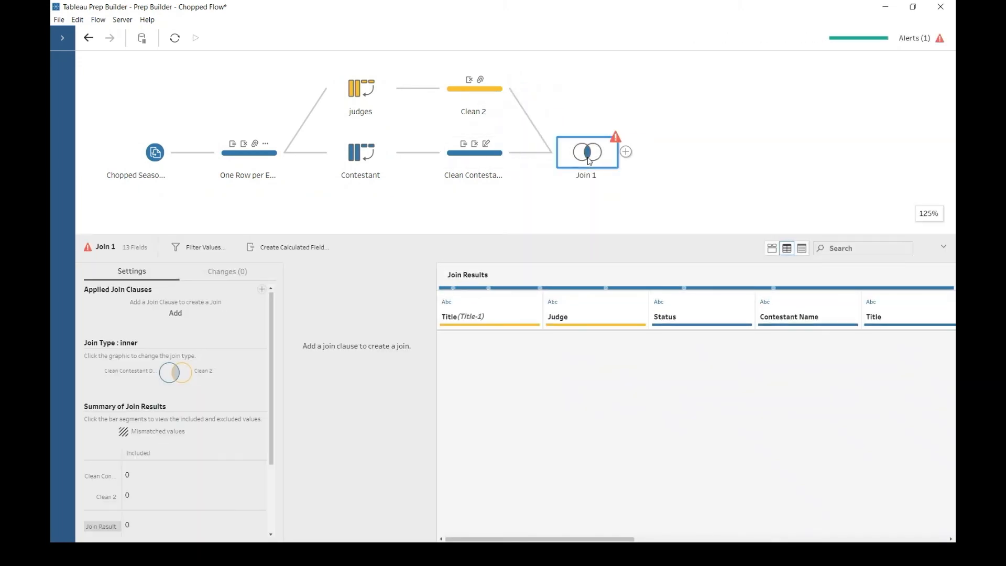
- Add a join clause matching Series from Clean Contestant Data to Series from Clean 2
left_click_drag(483, 234, 483, 210)
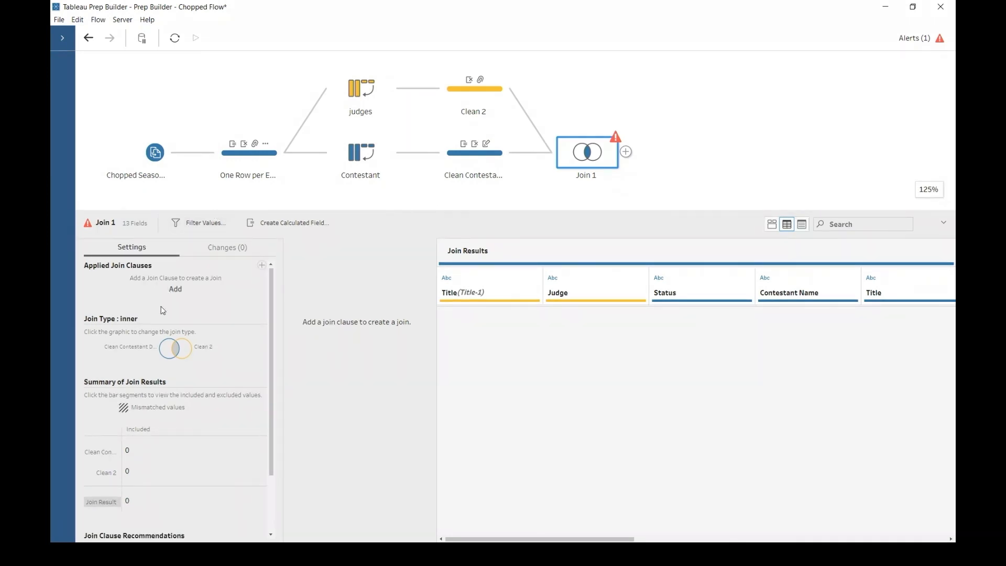
left_click(176, 289)
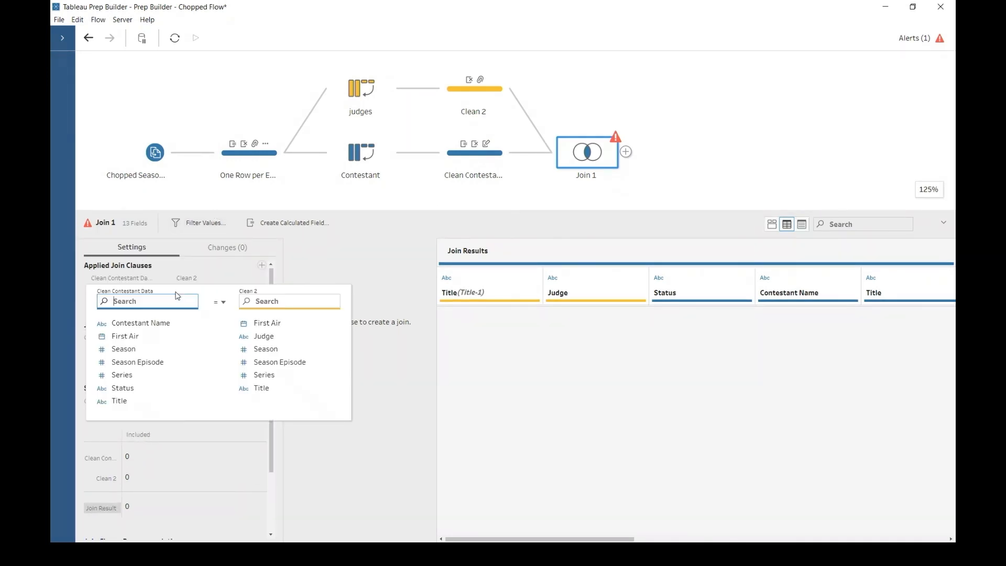
left_click(142, 377)
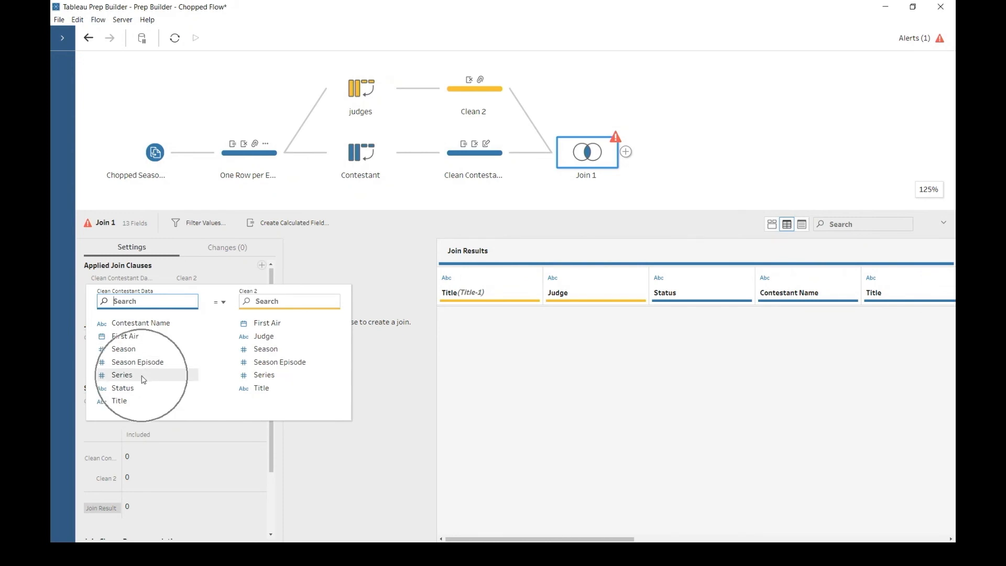
left_click(265, 377)
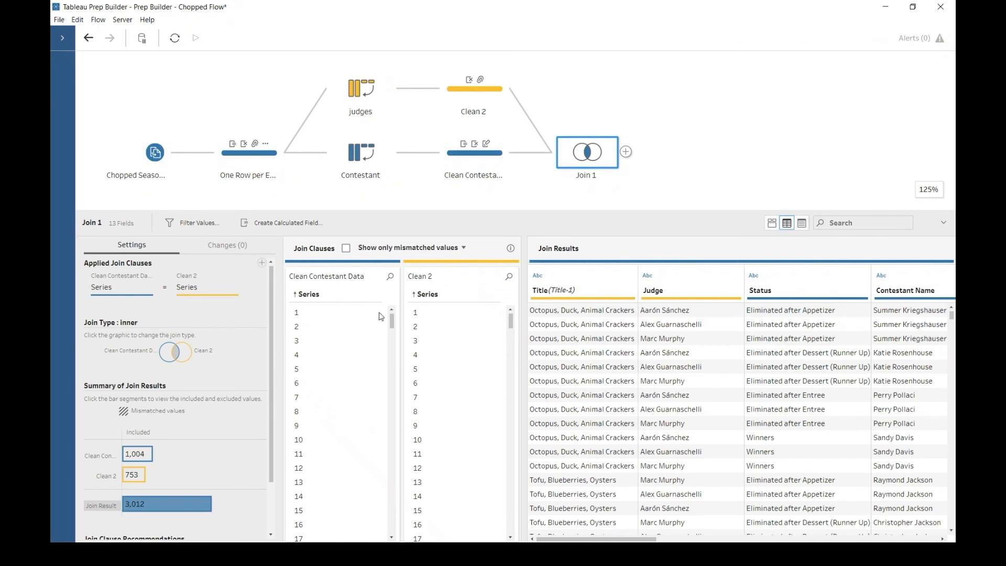
- Examine the join type and the summary of included rows from each side and in the join result
mouse_move(512, 326)
left_mouse_down()
mouse_move(513, 404)
mouse_move(513, 313)
left_mouse_up()
left_click(177, 366)
left_click(147, 456)
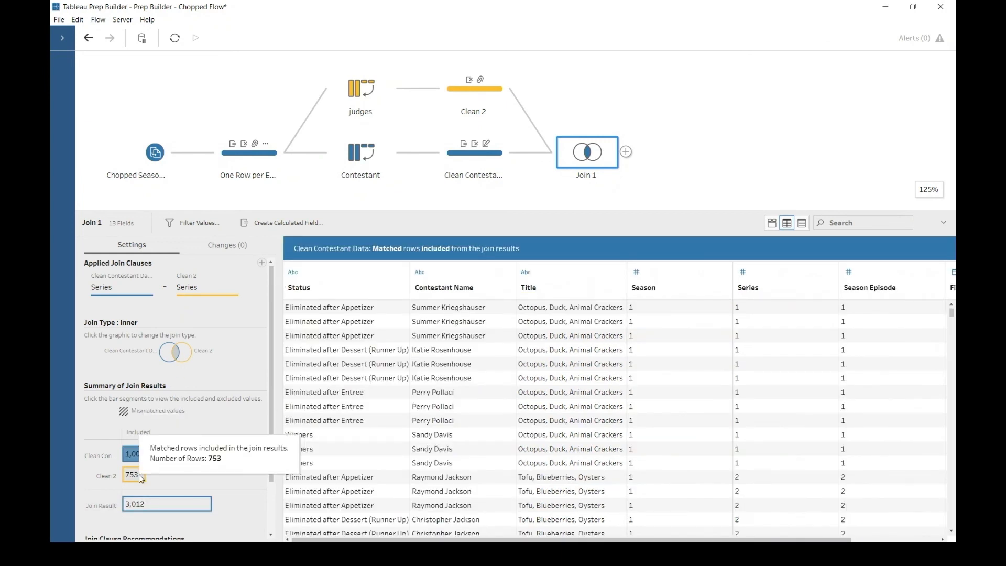
left_click(153, 506)
left_click(154, 506)
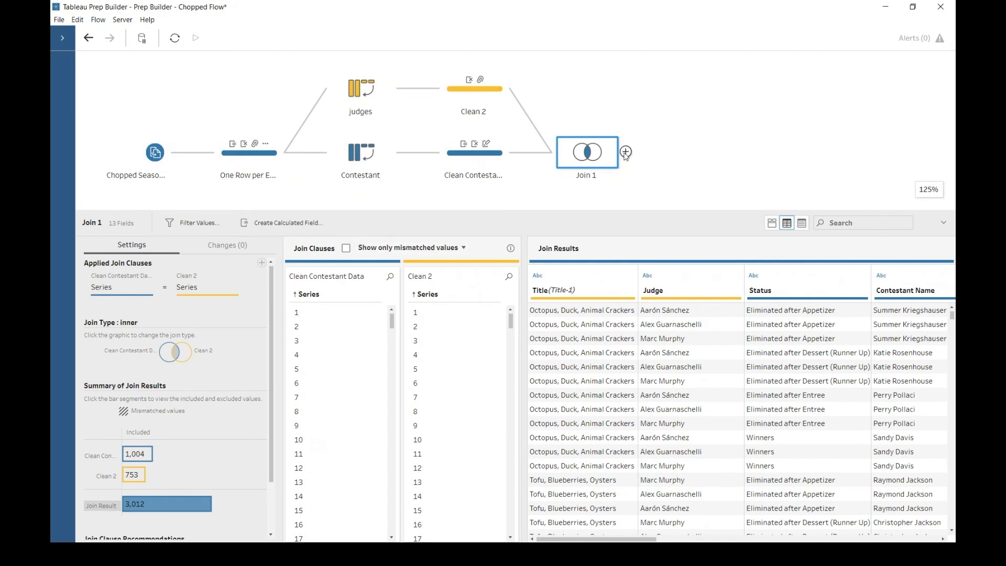
- Add a clean step after the join and show its fields as profile cards
left_click(625, 152)
left_click(654, 183)
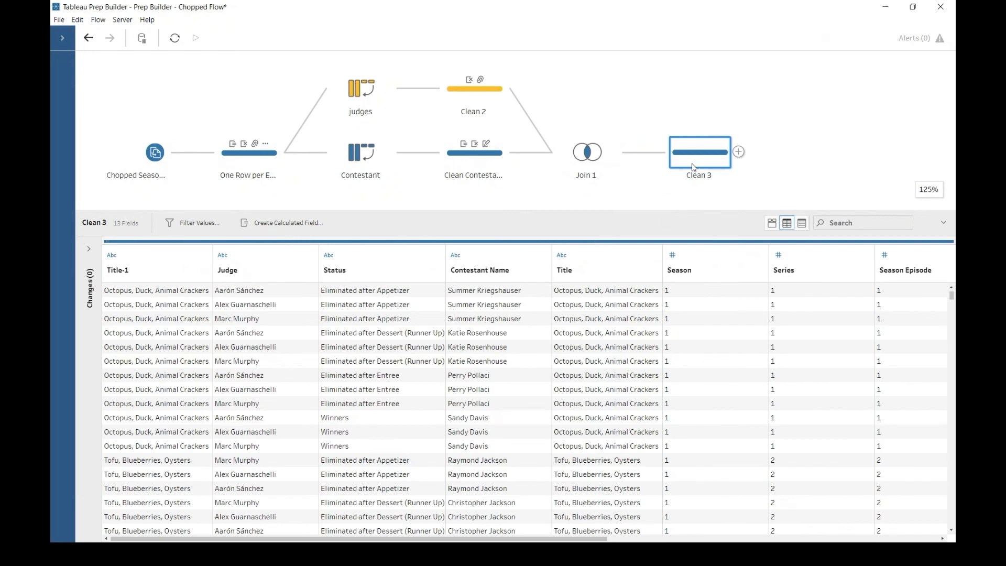
left_click(771, 223)
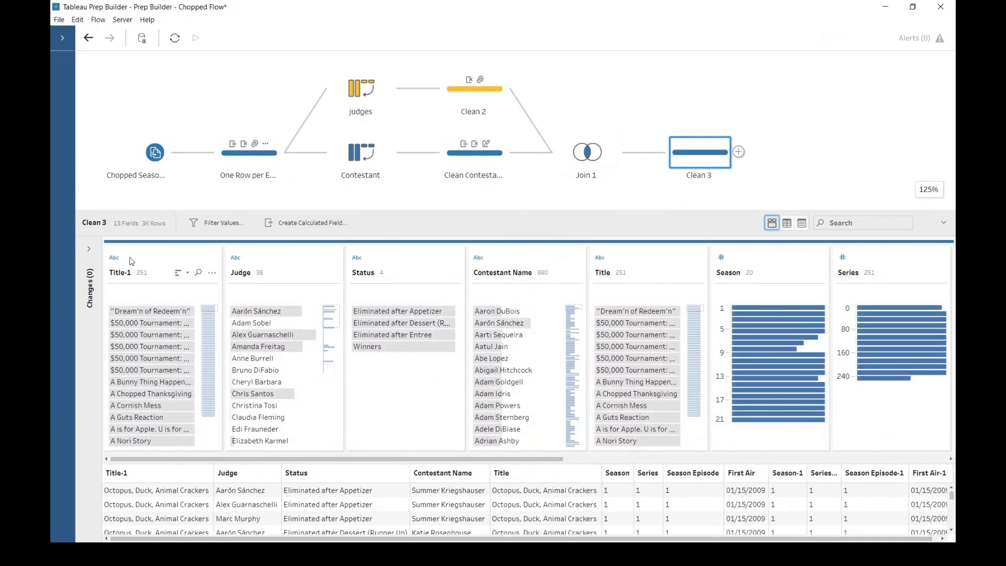
- Remove the duplicate fields Title-1, Season-1, Series-1, Season Episode-1 and First Air-1 from the clean step after the join
left_click(155, 261)
right_click(154, 261)
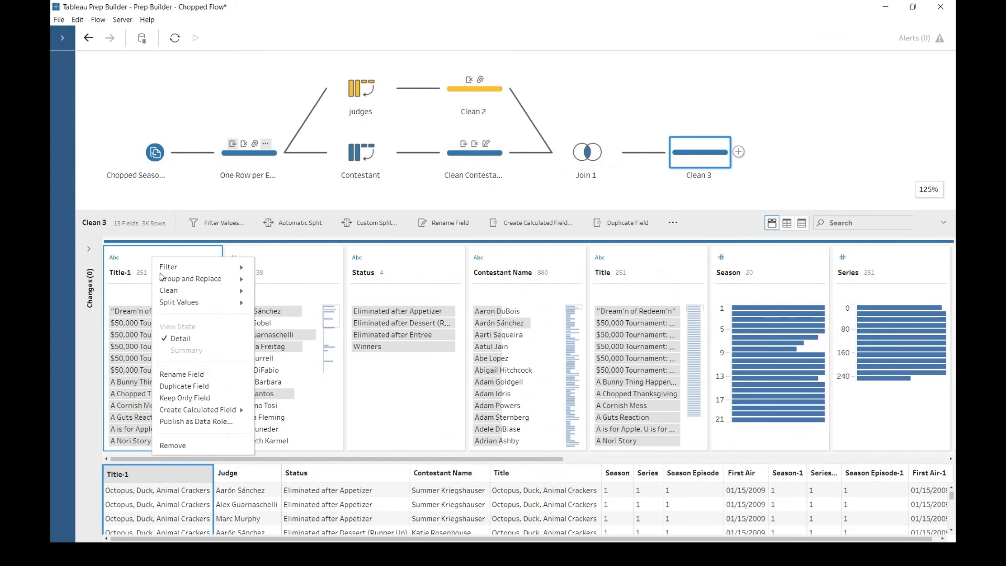
left_click(192, 445)
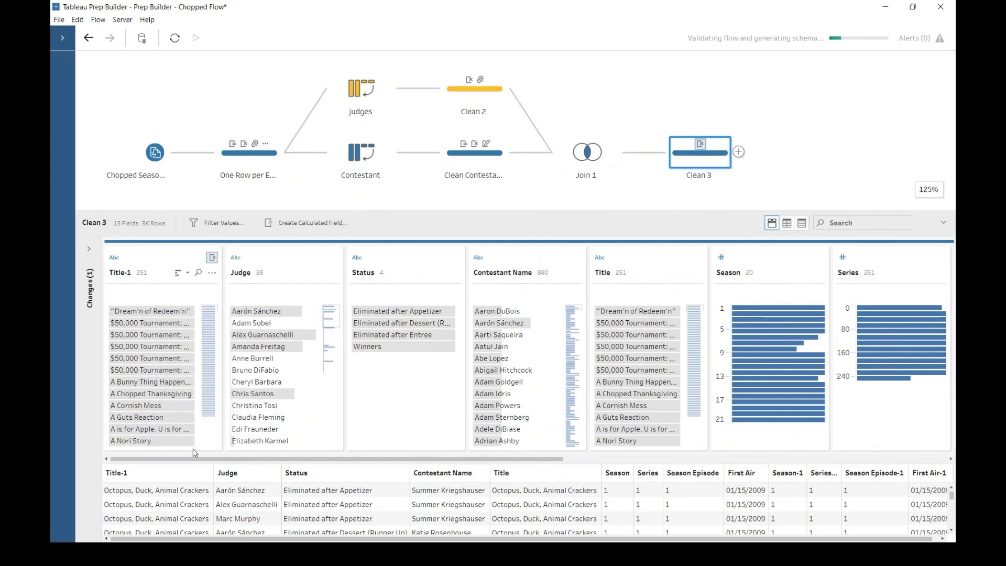
left_click_drag(262, 461, 675, 463)
left_click(539, 257)
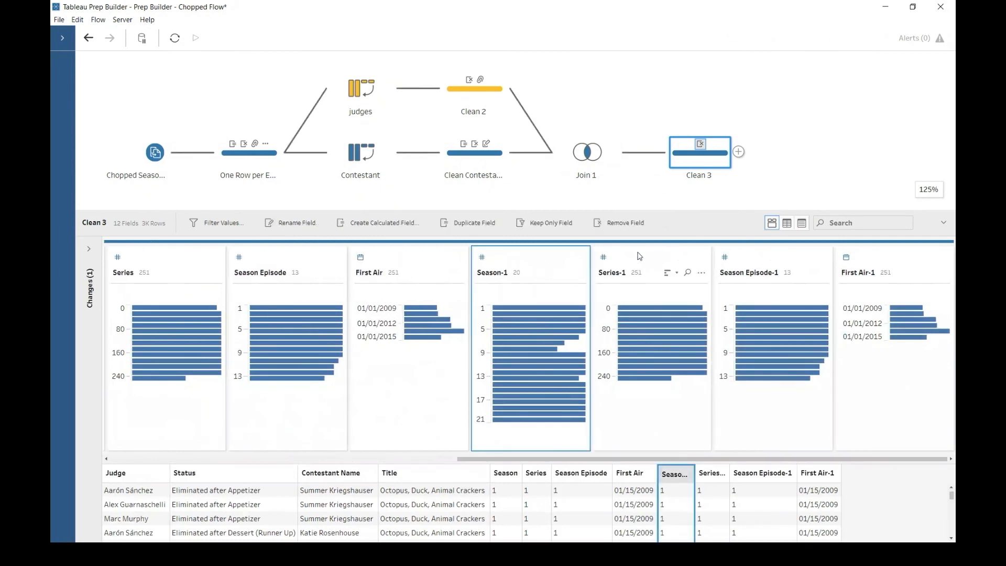
left_click(640, 257, "ctrl")
left_click(770, 257, "ctrl")
left_click(882, 260, "ctrl")
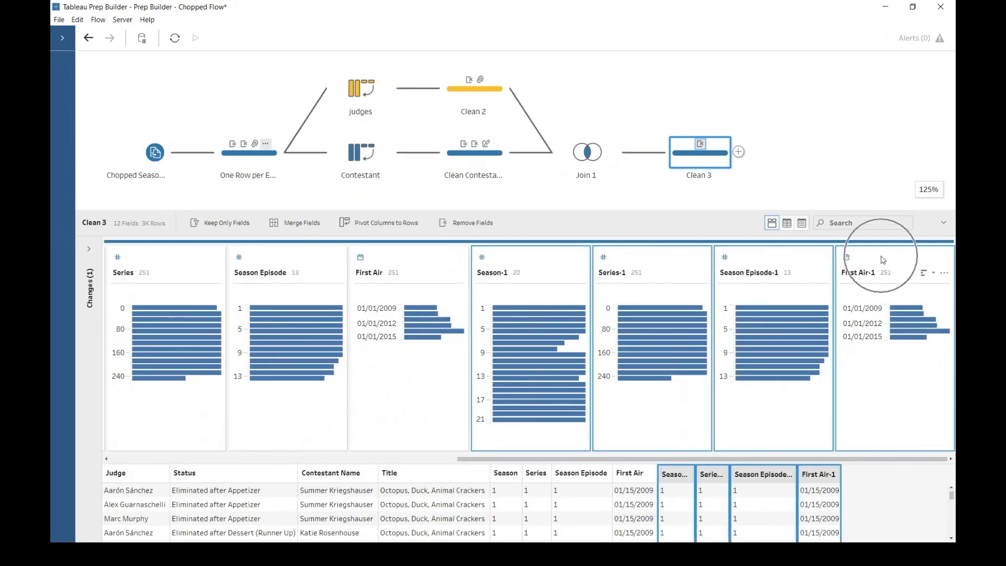
right_click(881, 255)
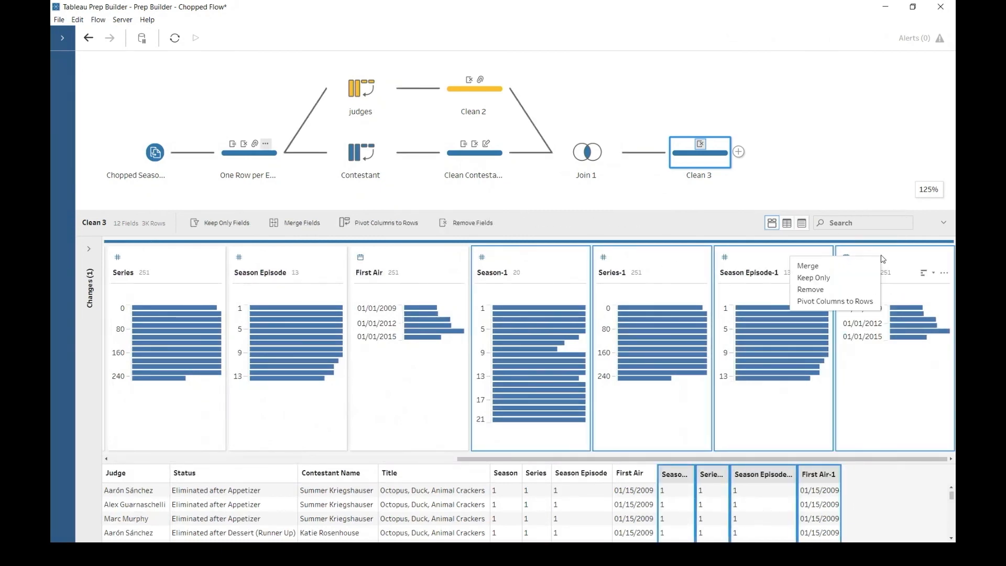
left_click(842, 288)
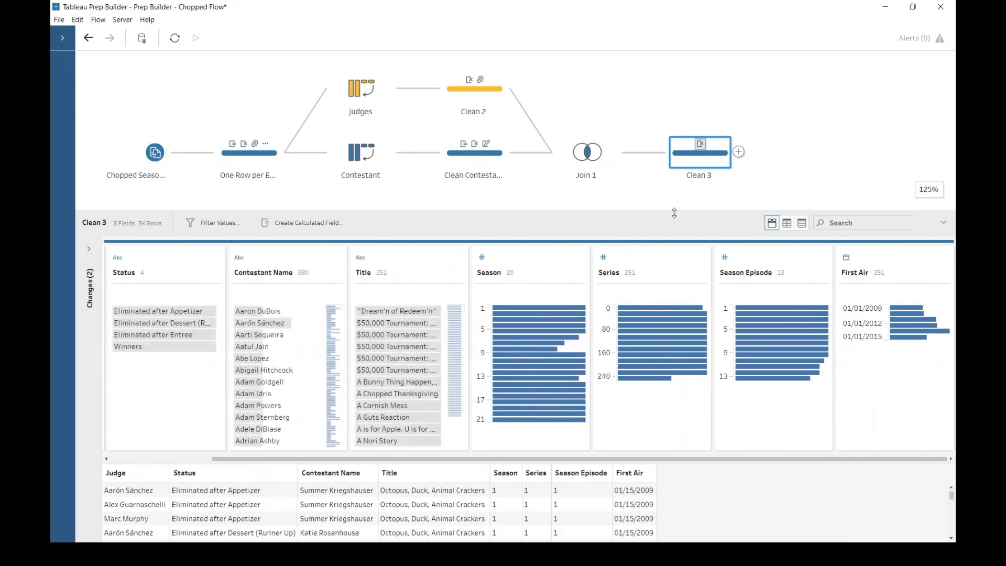
- Add an output step after the Clean 3 step
left_click_drag(676, 212, 692, 135)
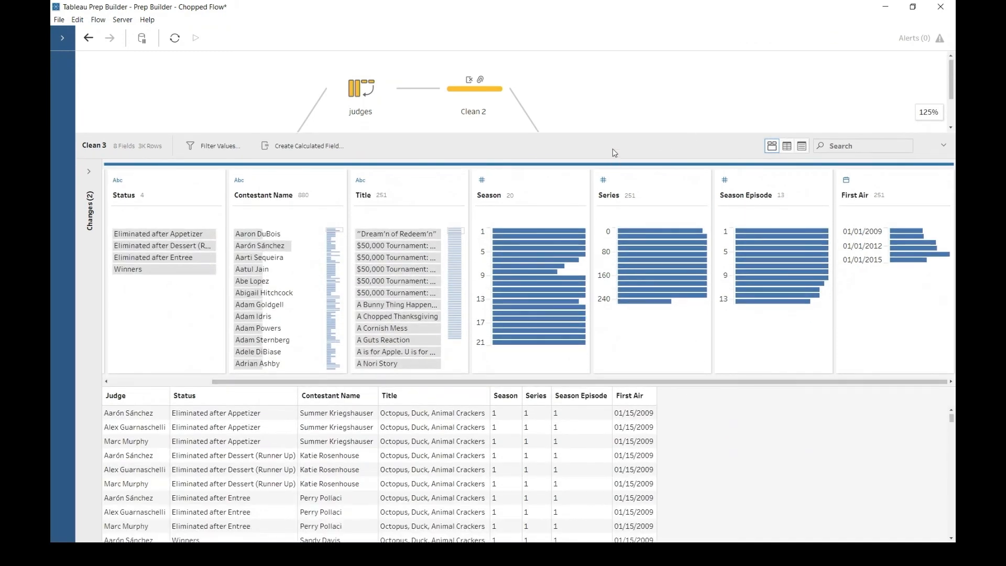
left_click_drag(612, 135, 612, 200)
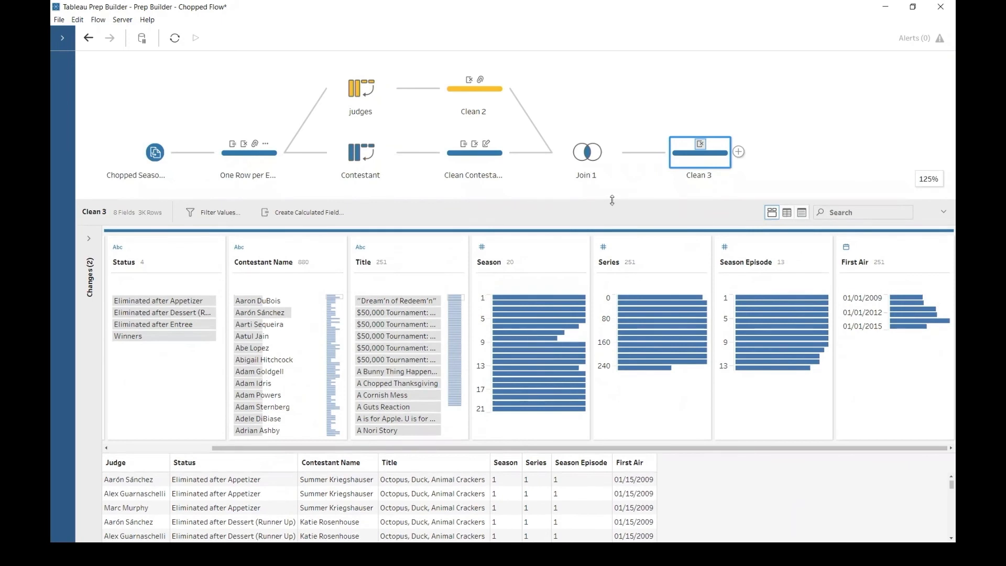
left_click(738, 153)
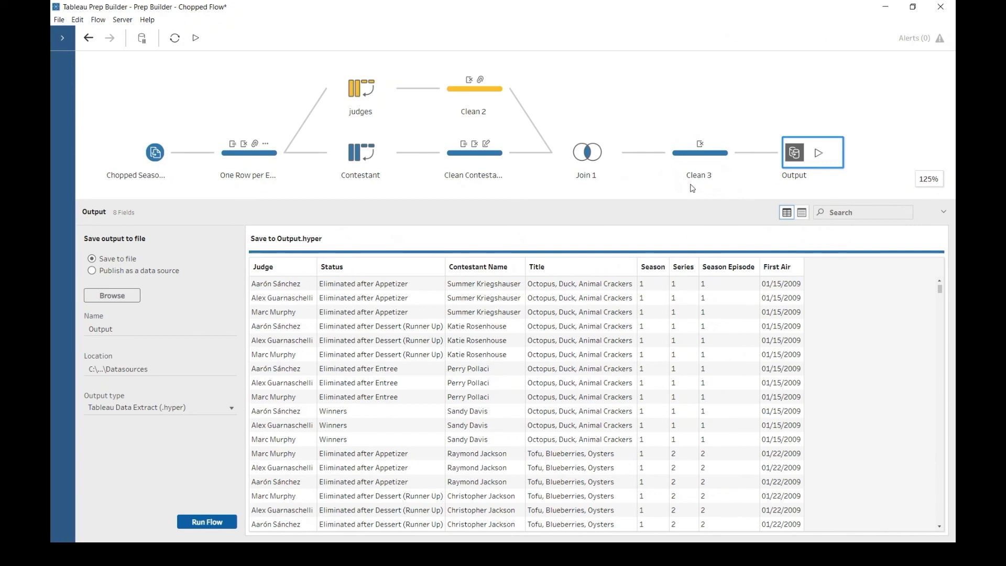
left_click(811, 162)
- Preview the Clean 3 step's data in Tableau Desktop and maximize the new workbook window
left_click(697, 168)
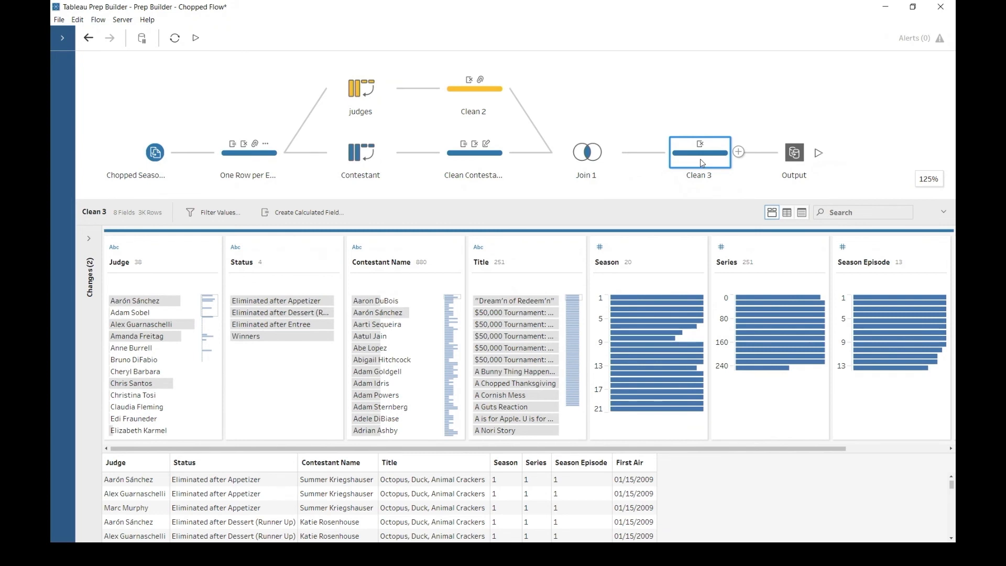
right_click(701, 163)
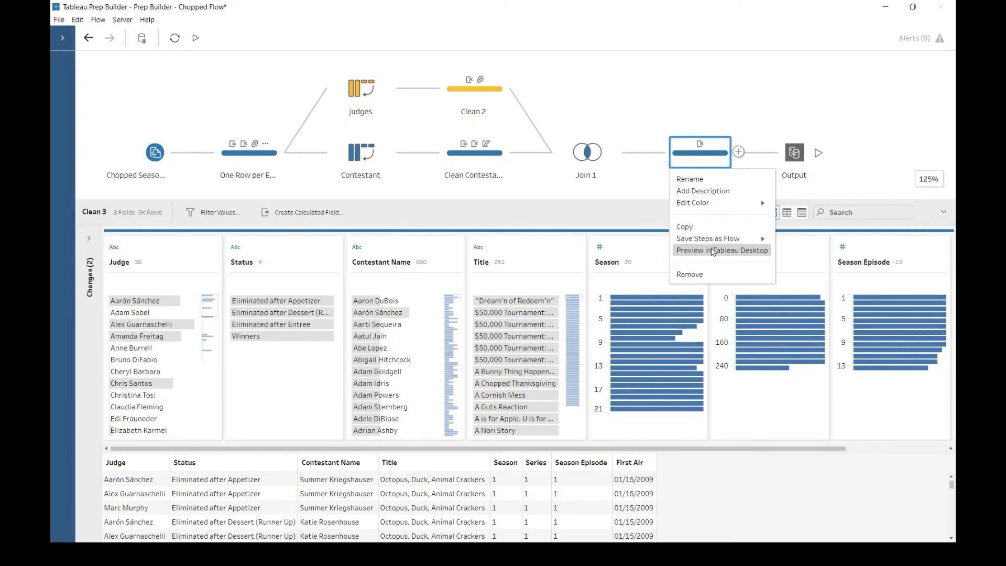
left_click(713, 251)
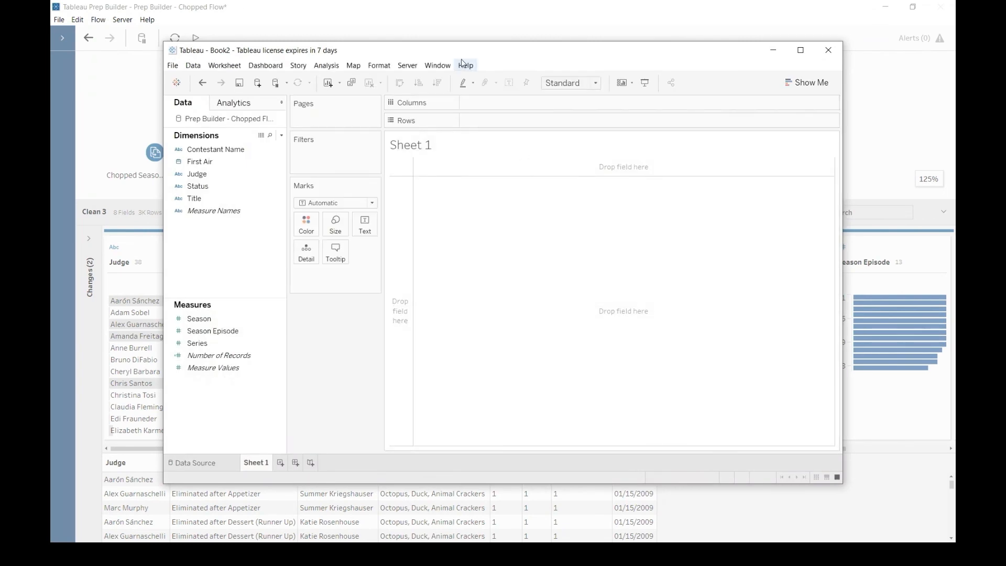
double_click(474, 52)
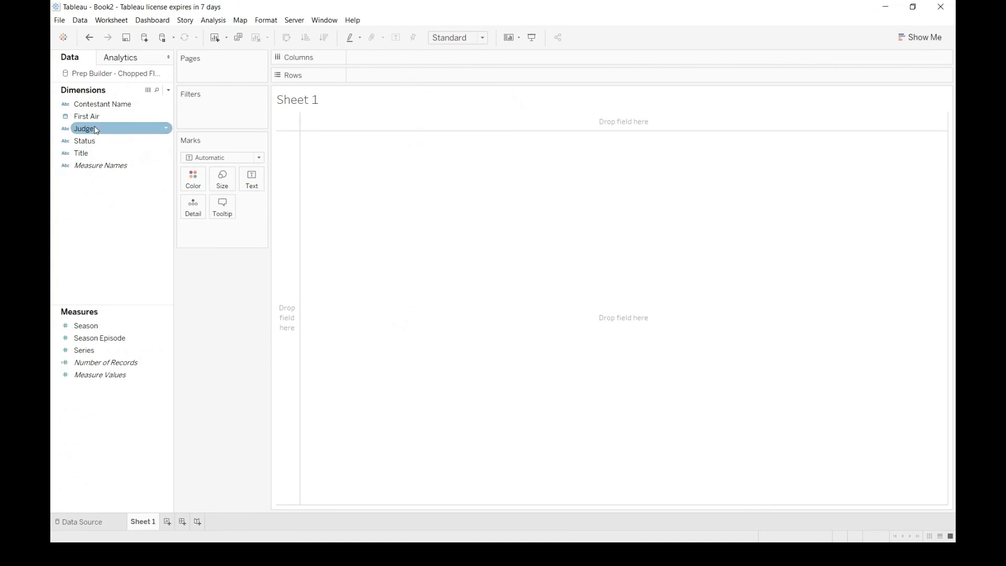
- Build a table in Sheet 1 with Judge and Contestant Name, in that order, as its rows
left_click_drag(96, 130, 381, 77)
left_click_drag(113, 104, 478, 77)
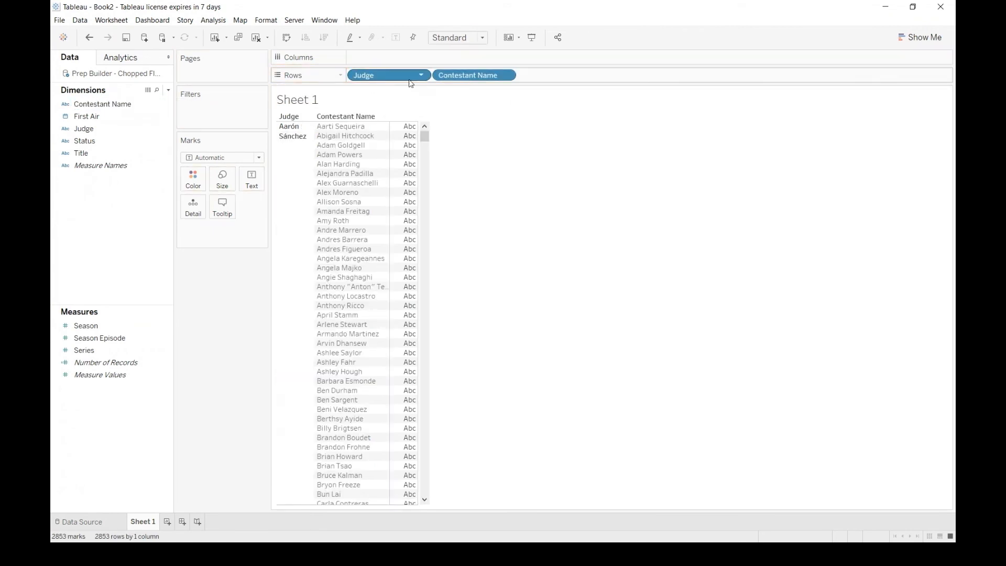
- Add Title to the rows after Contestant Name and look through the episodes listed for each contestant
left_click_drag(82, 153, 550, 76)
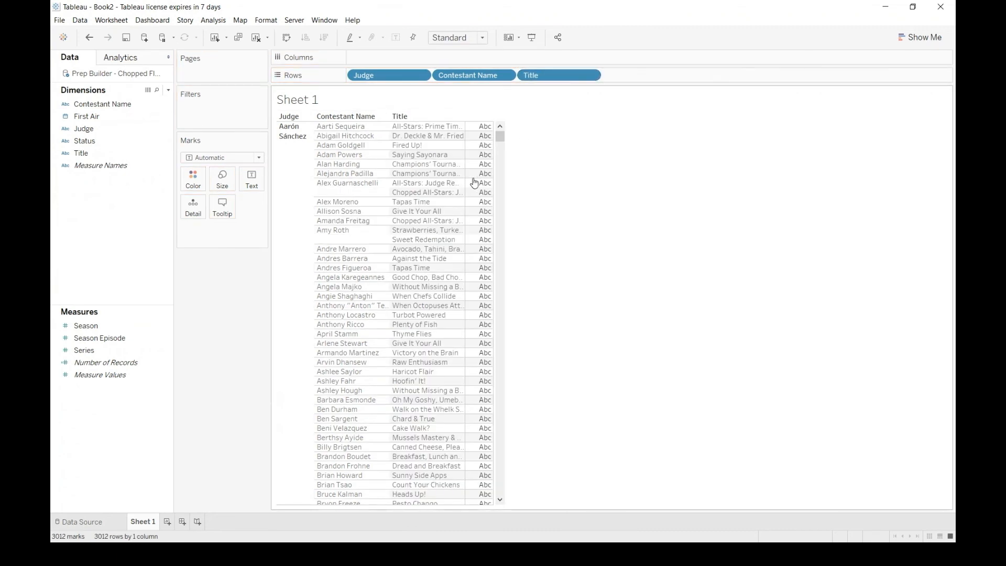
key("ctrl")
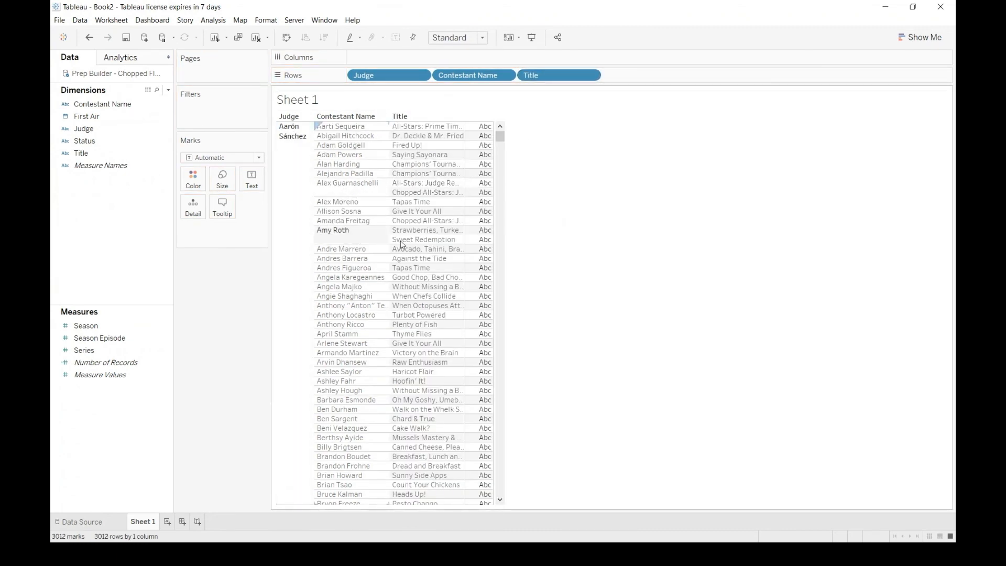
scroll(348, 259, "down", 3)
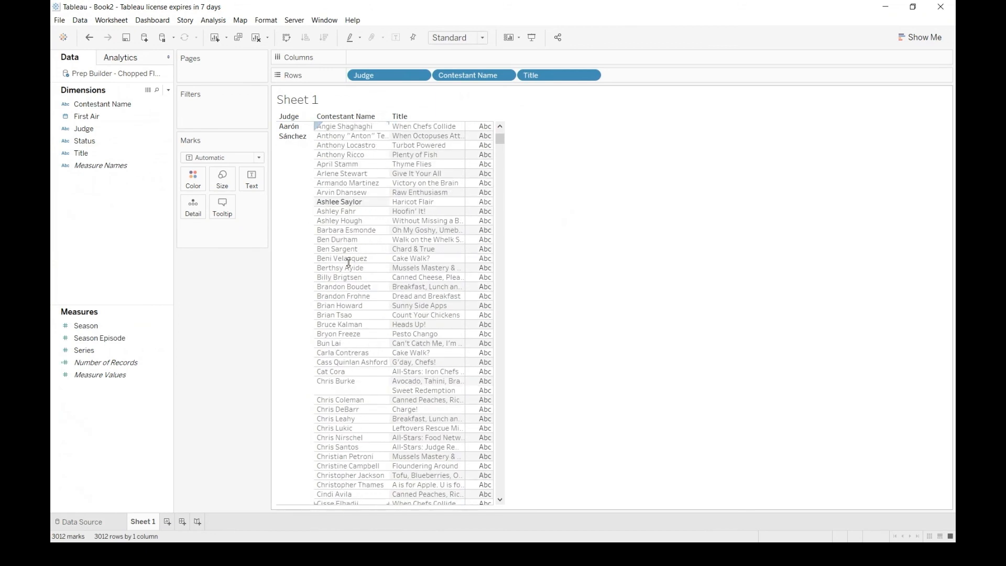
scroll(348, 262, "down", 3)
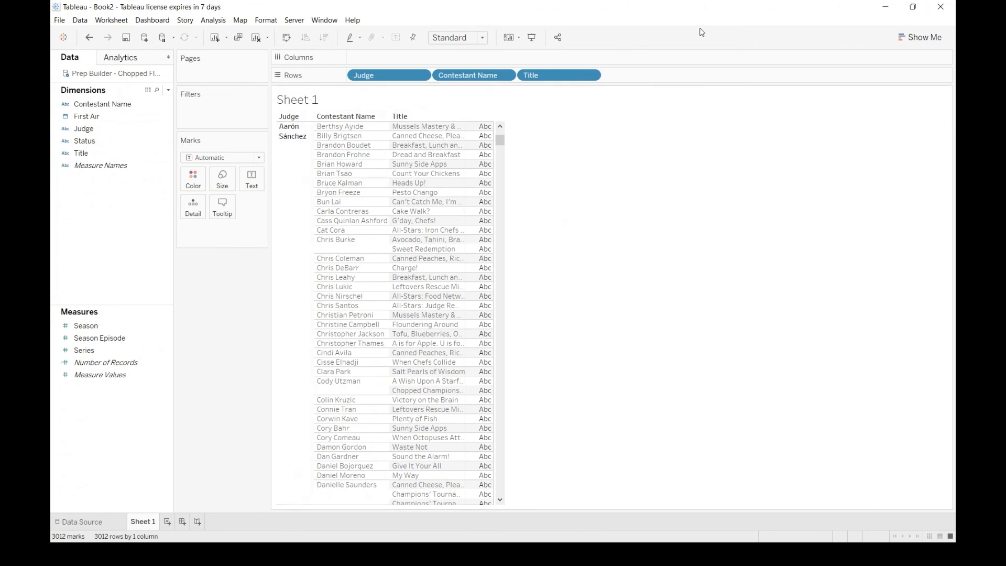
- Return to Tableau Prep Builder, dismiss the finished run message and save the Chopped flow
left_click(892, 7)
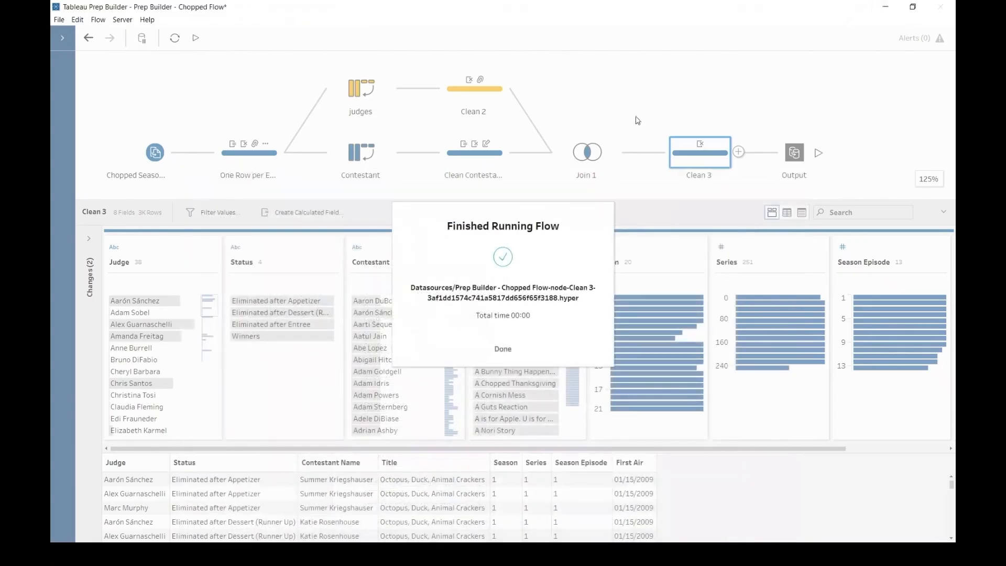
left_click(502, 348)
left_click(503, 230)
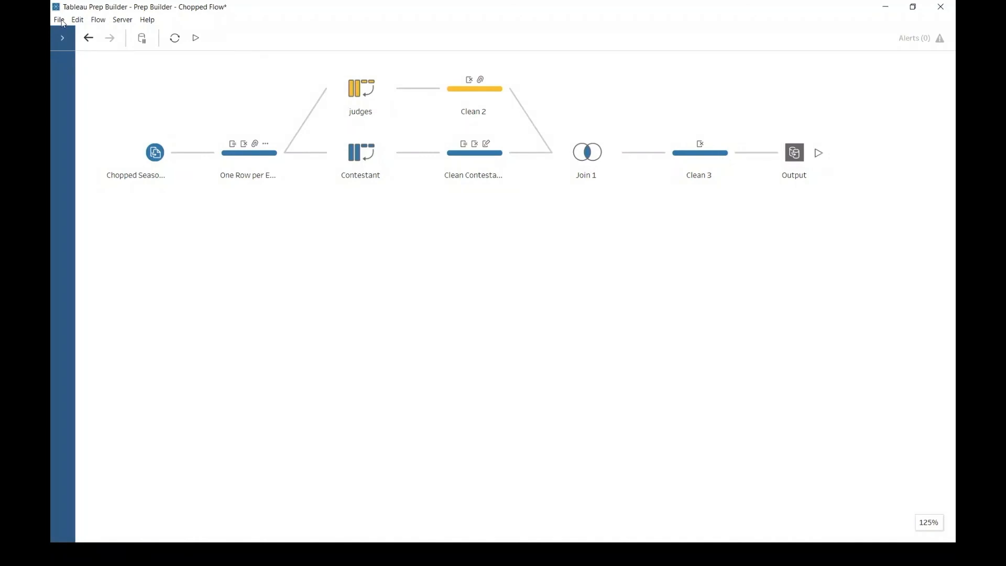
left_click(77, 20)
mouse_move(59, 20)
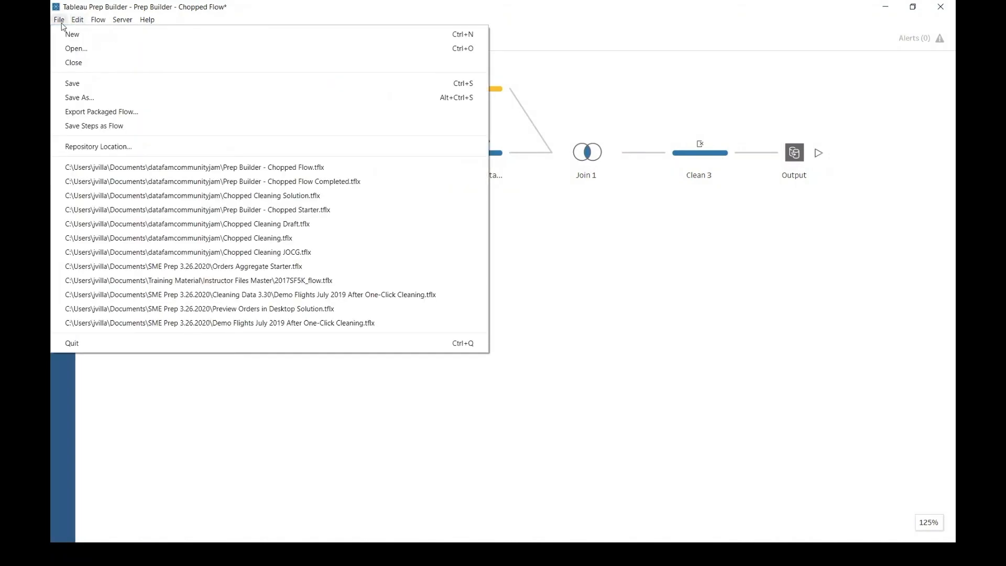
left_click(74, 84)
left_click(620, 314)
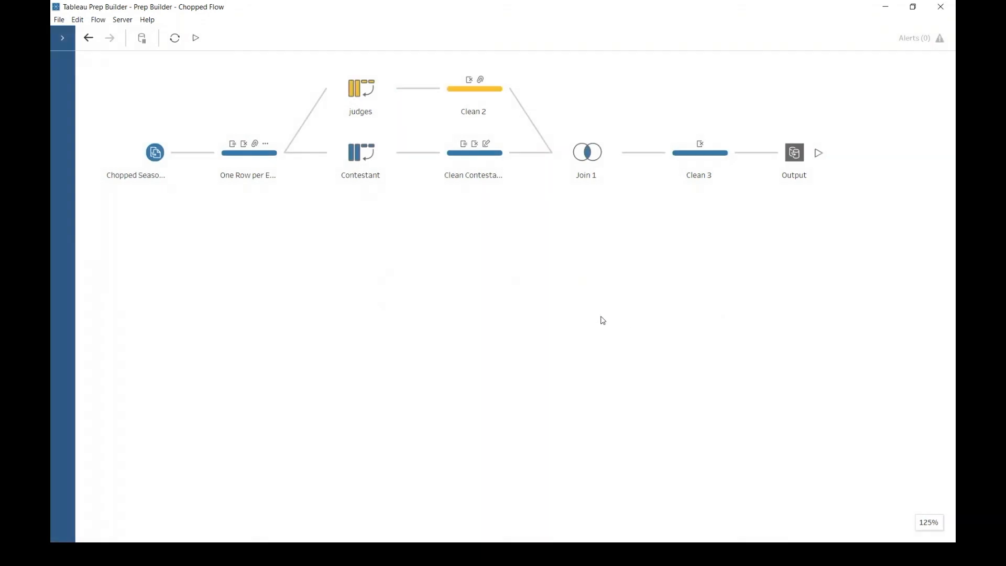
- Insert the saved flow Prep Builder - Chopped Flow-Saved Steps.tfl after the One Row per Episode step
left_click(694, 164)
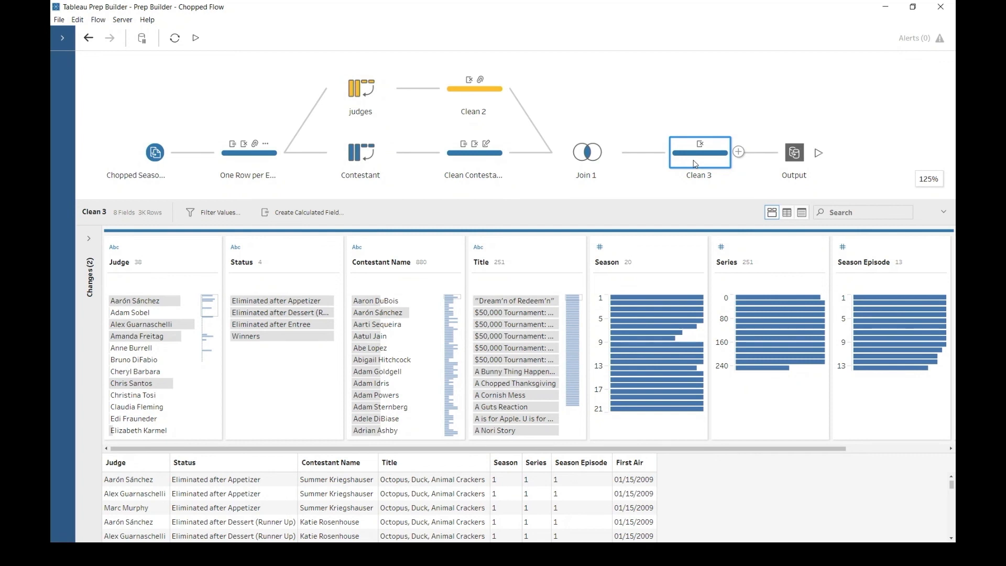
left_click_drag(416, 200, 417, 250)
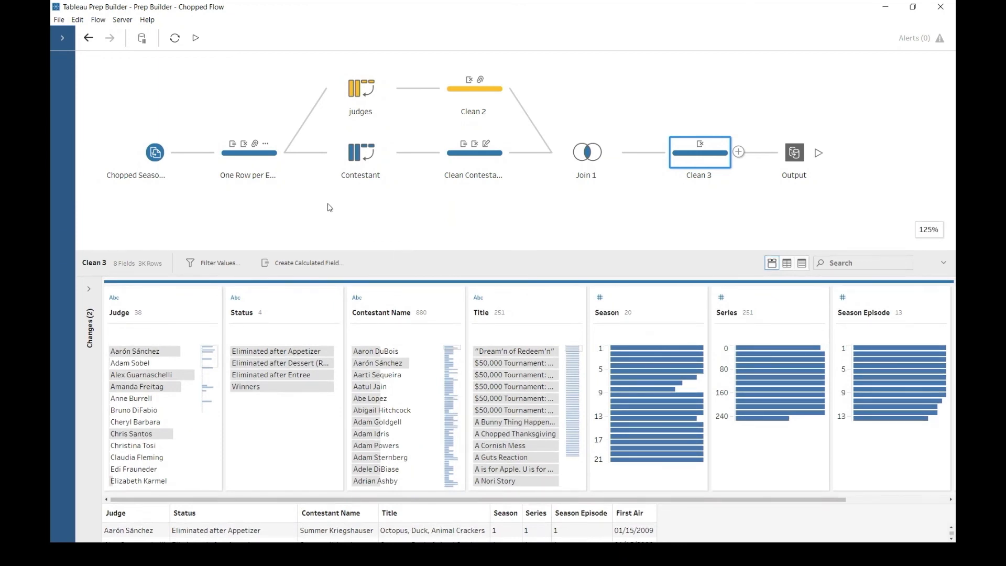
mouse_move(285, 160)
left_click(287, 153)
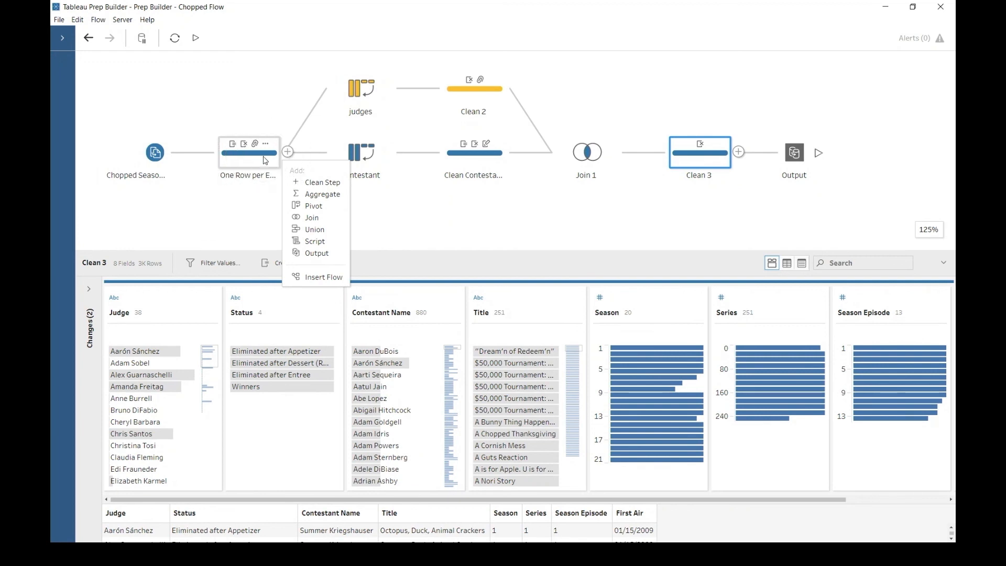
left_click(323, 277)
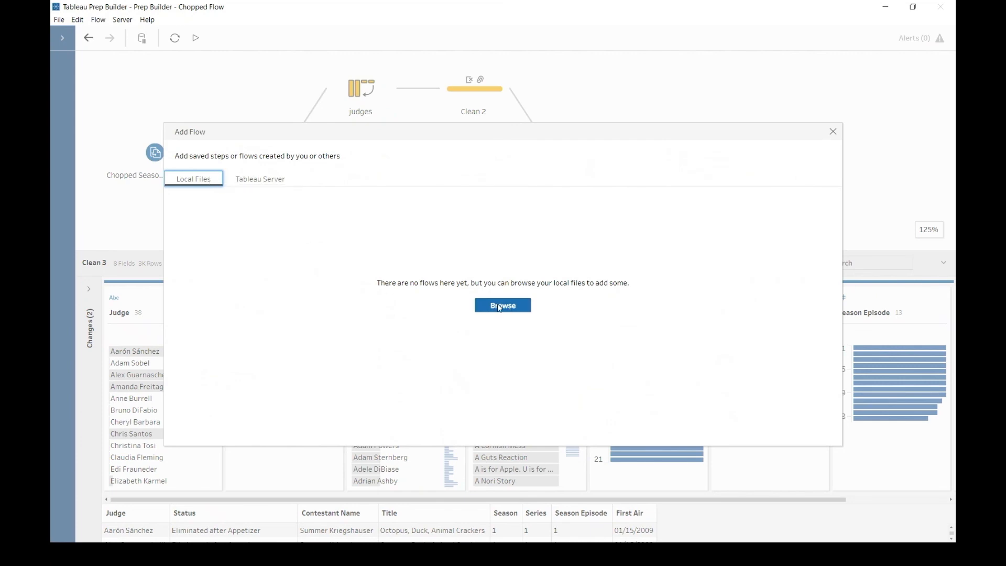
left_click(509, 309)
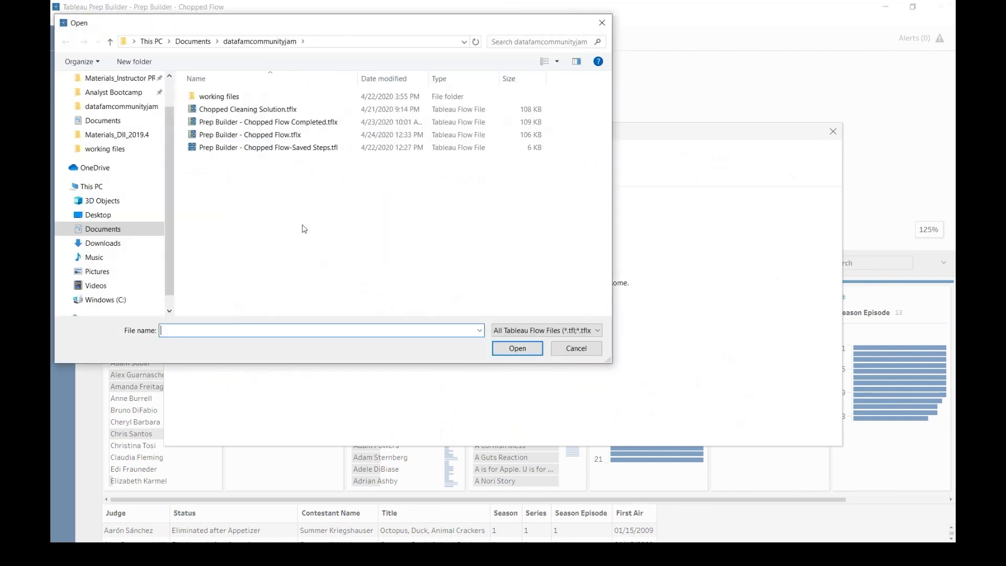
left_click(264, 150)
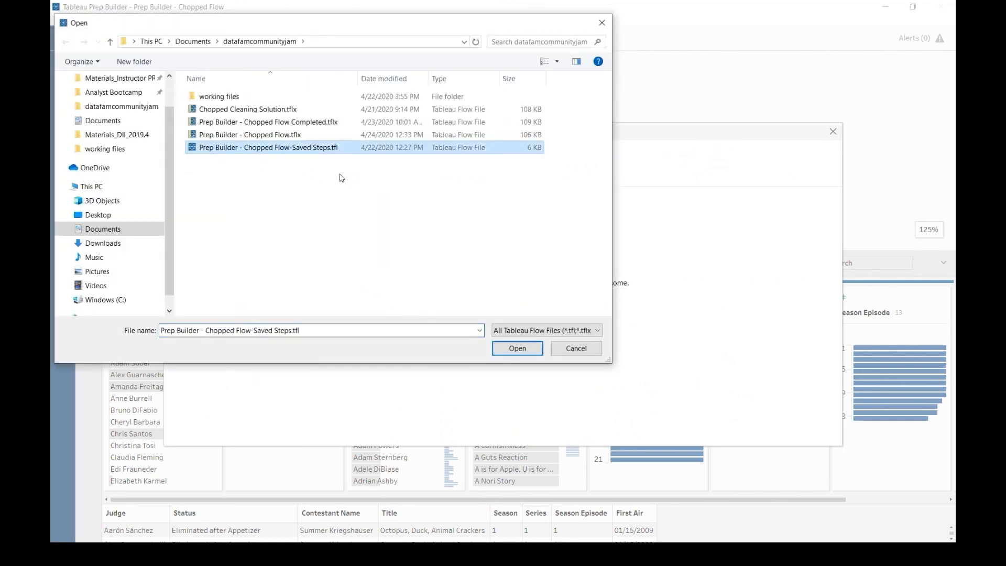
left_click(515, 349)
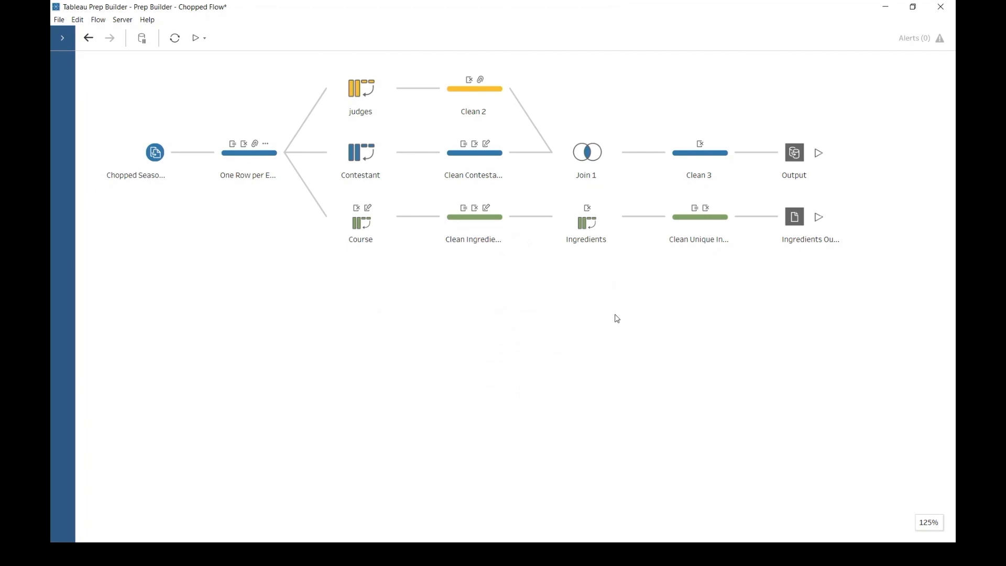
- Show the Clean Unique Ingredients step's data as a grid and run all outputs of the flow
left_click(468, 228)
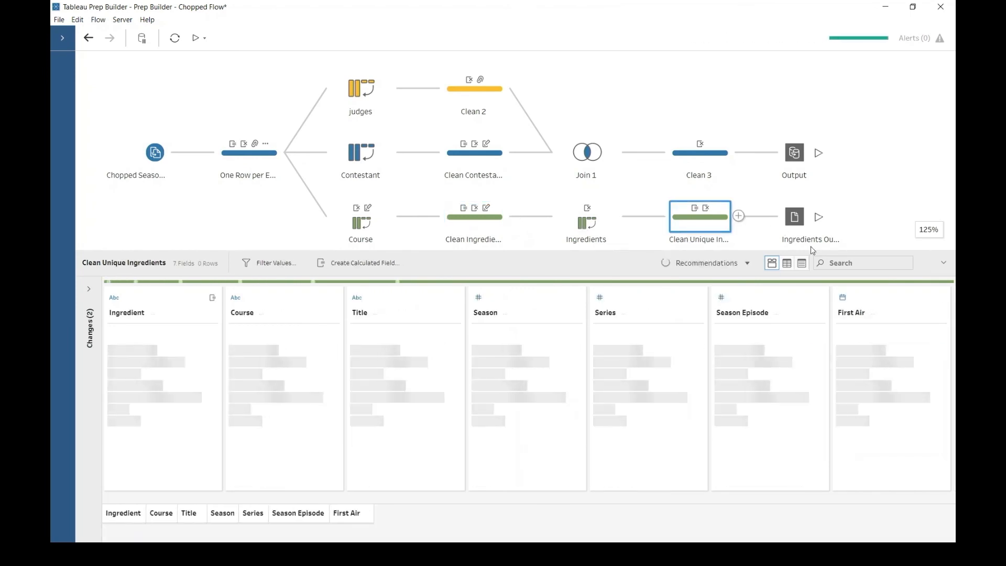
left_click(786, 263)
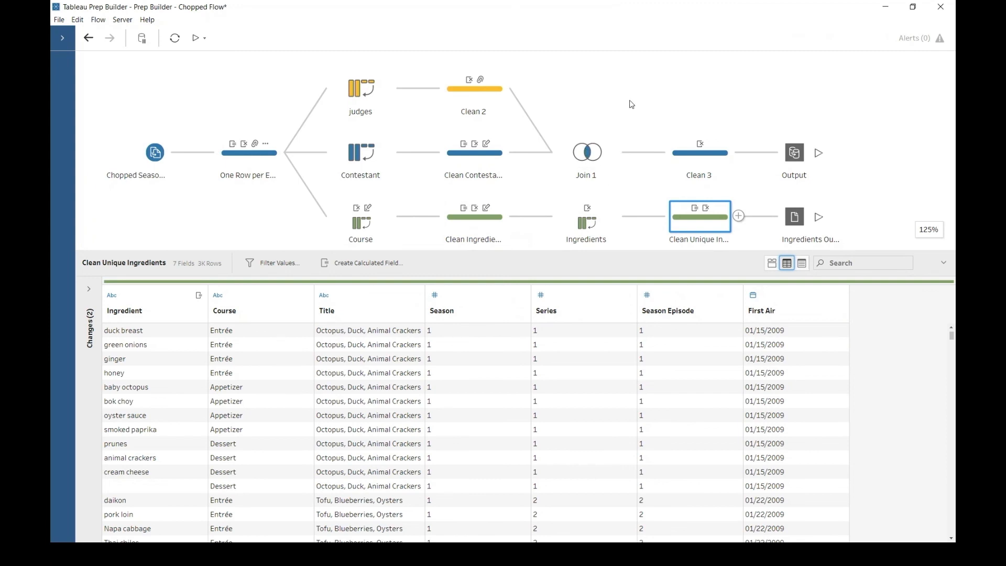
left_click(197, 39)
left_click(680, 336)
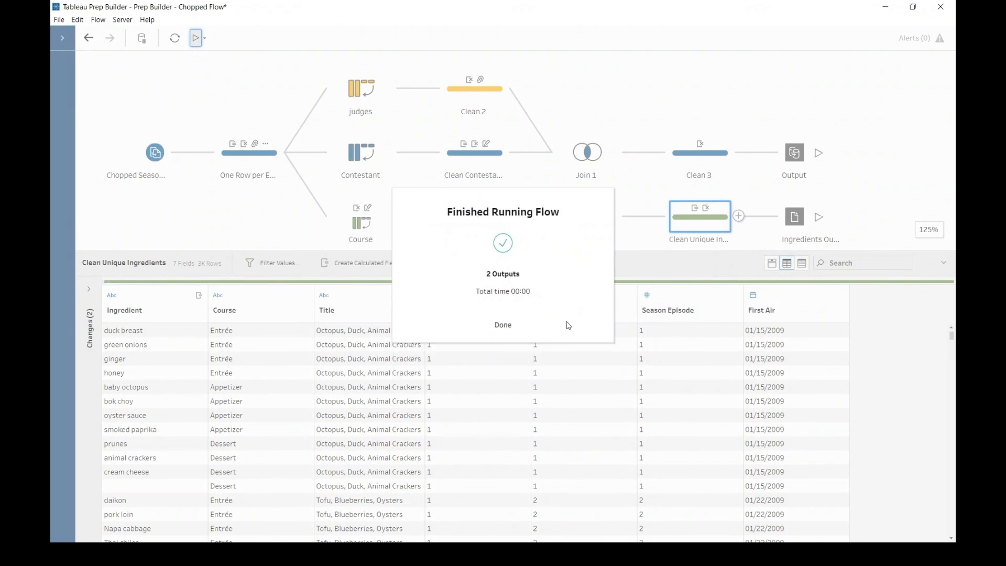
left_click(502, 326)
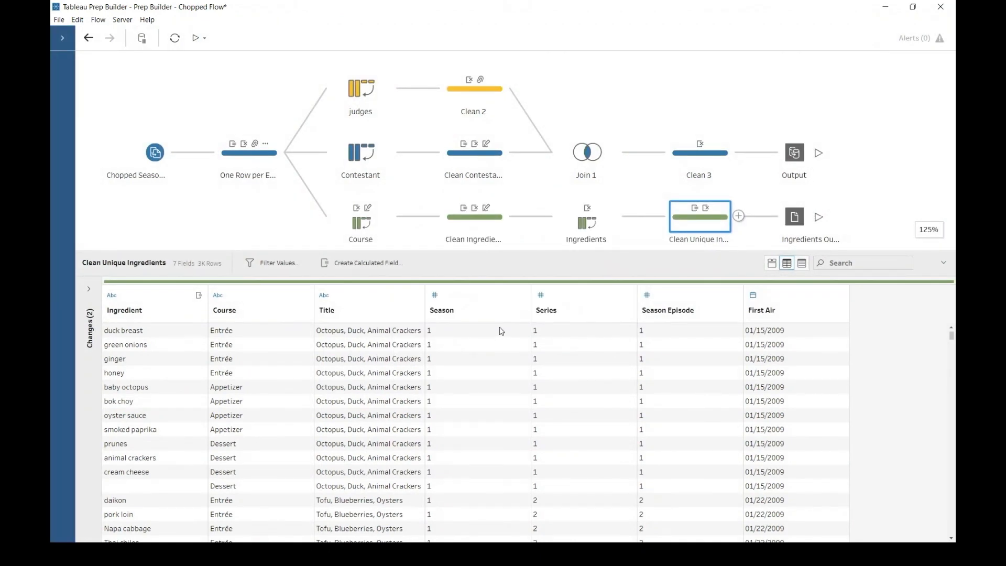
- Switch to the Prep Builder - Chopped workbook in Tableau Desktop and examine its data sources and the dessert ingredient chart in Question 1
left_click(204, 554)
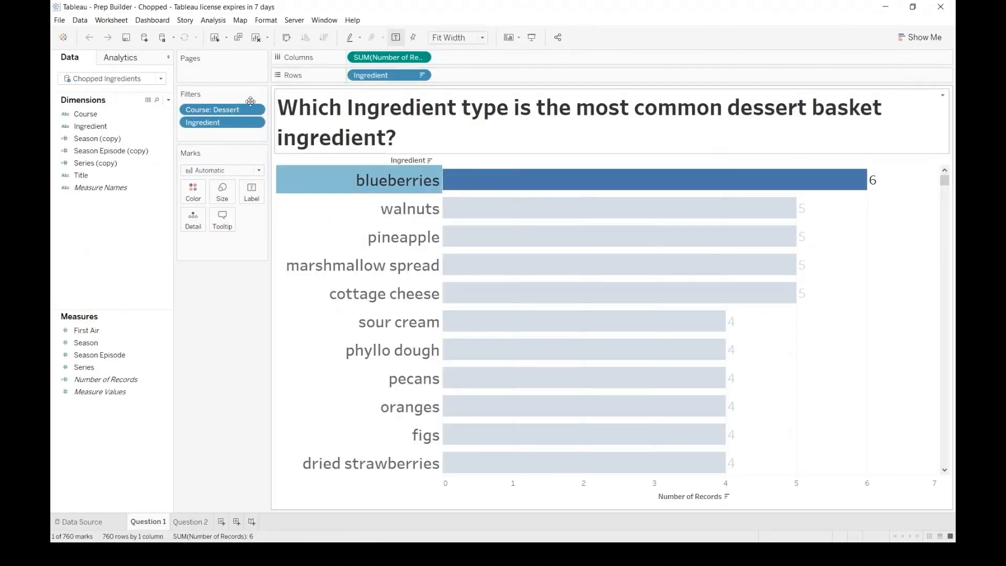
left_click(107, 80)
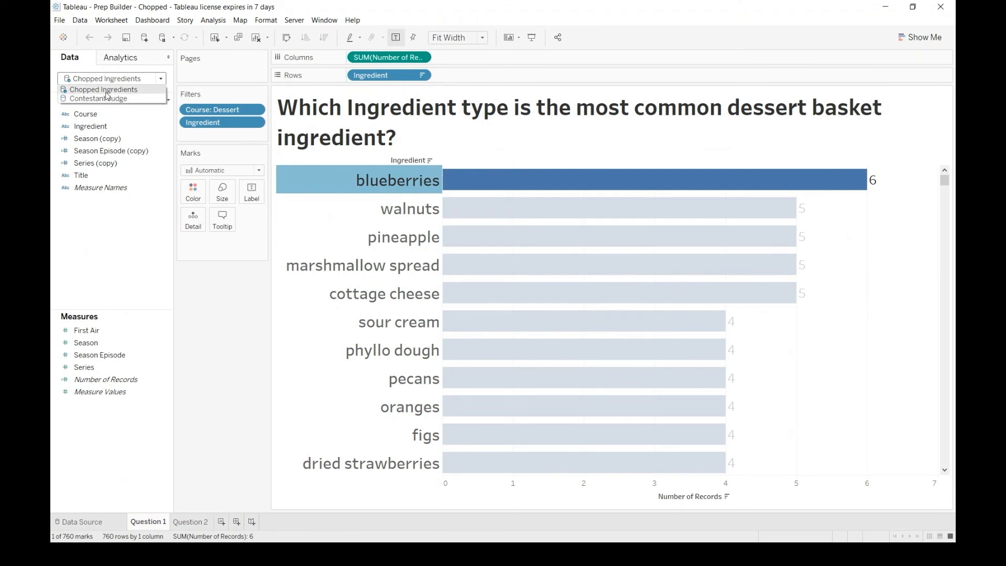
left_click(114, 77)
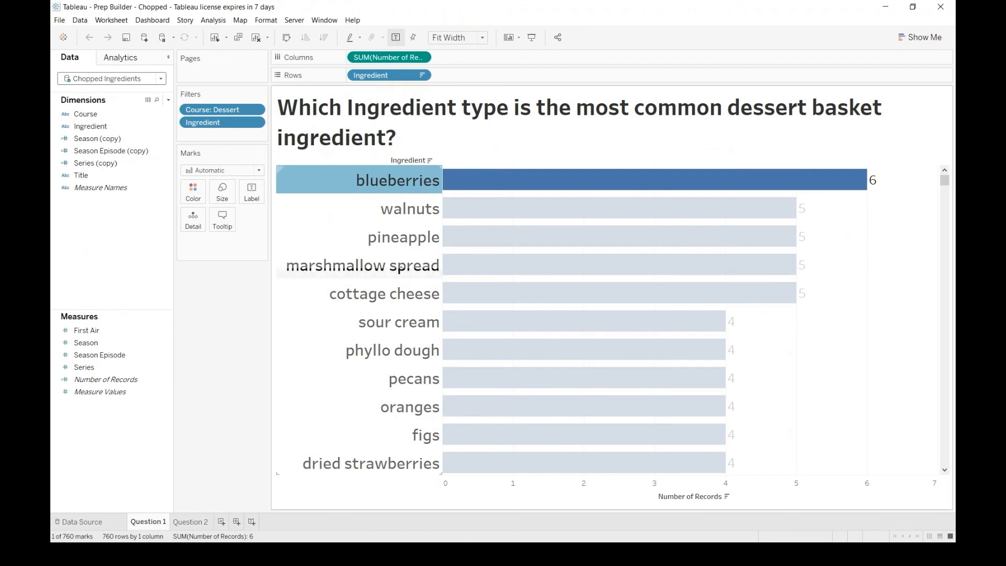
mouse_move(390, 188)
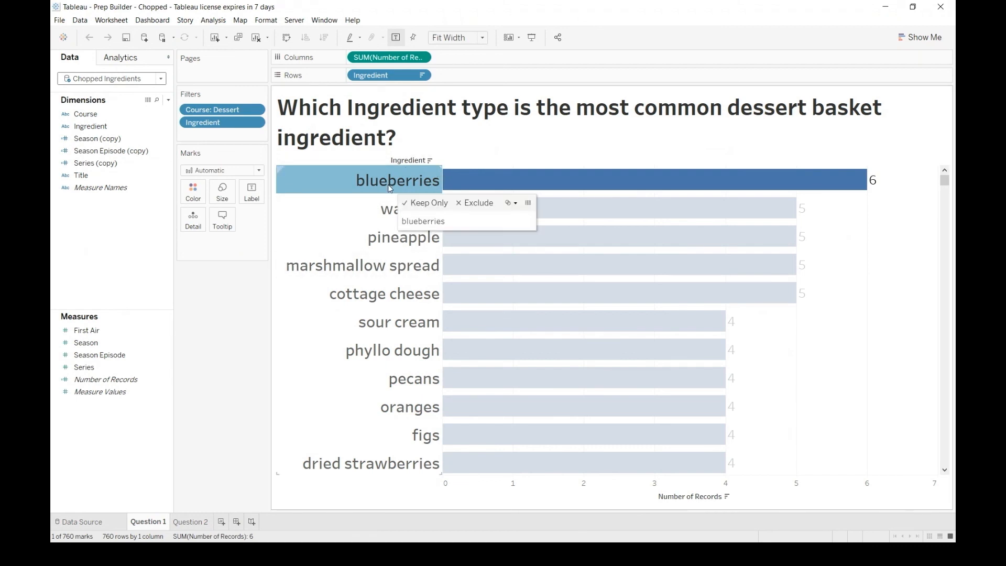
mouse_move(638, 184)
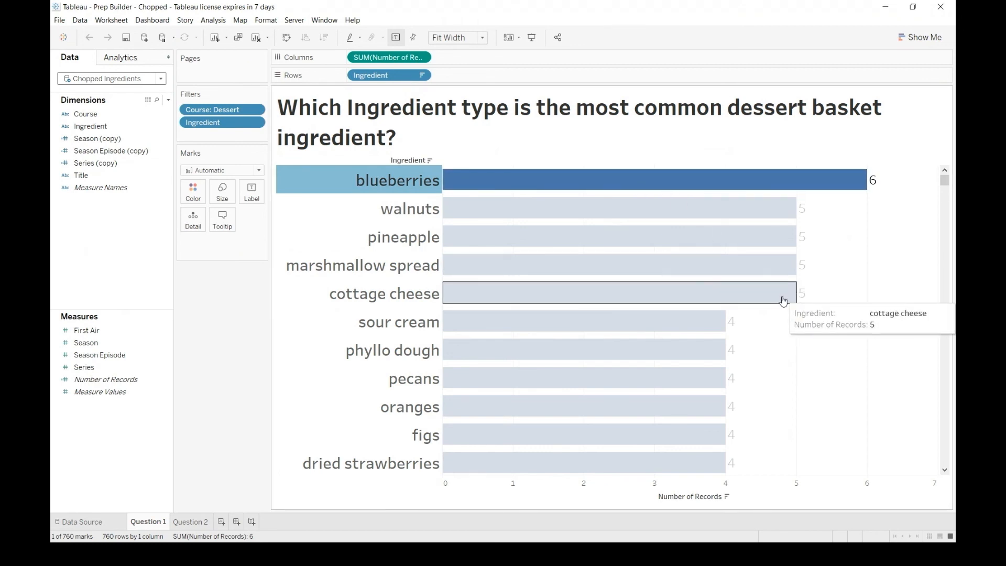
- Open the Question 2 sheet, clear the existing highlight and highlight Alex Guarnaschelli's contestant row to examine the shared judges
left_click(187, 522)
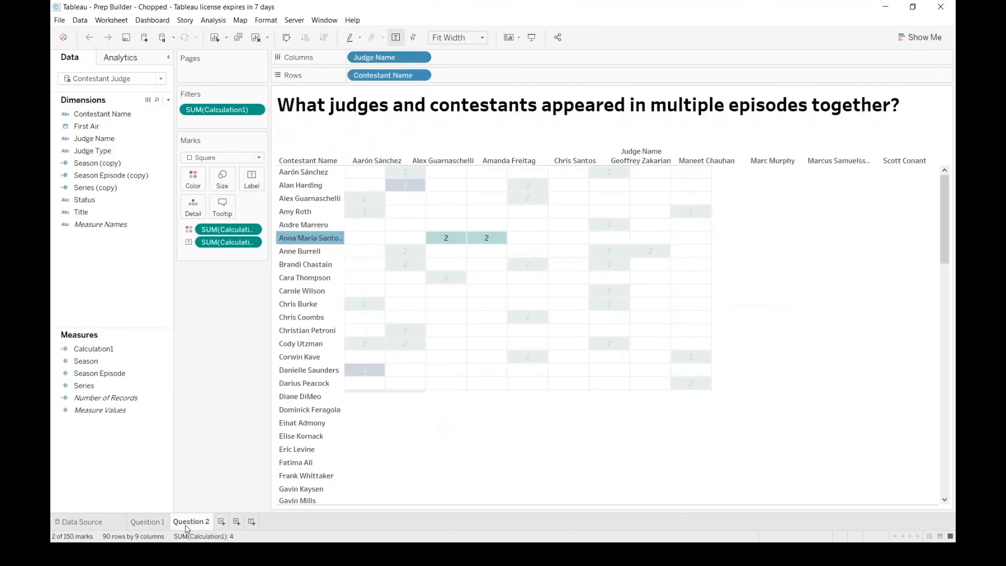
left_click(520, 346)
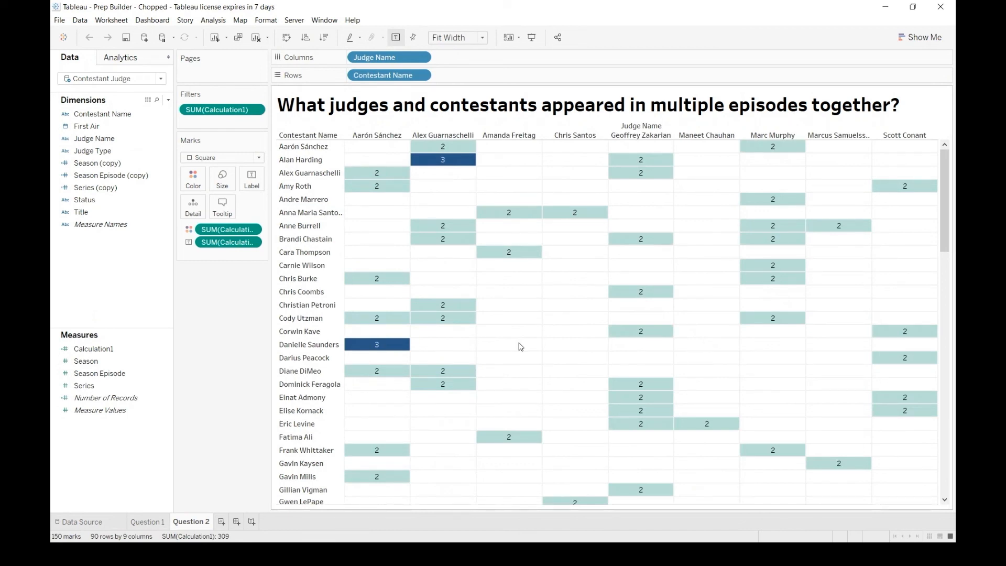
left_click(301, 174)
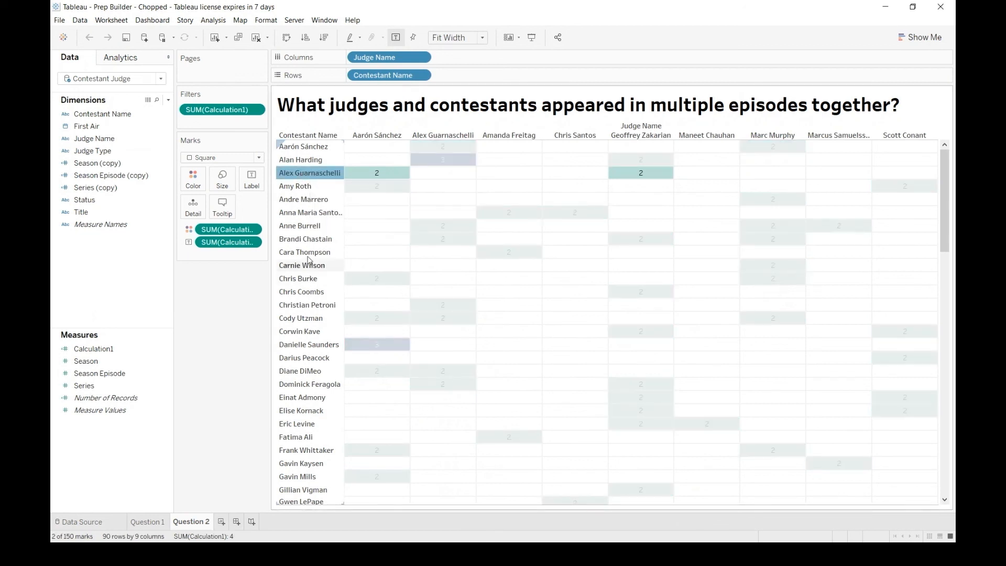